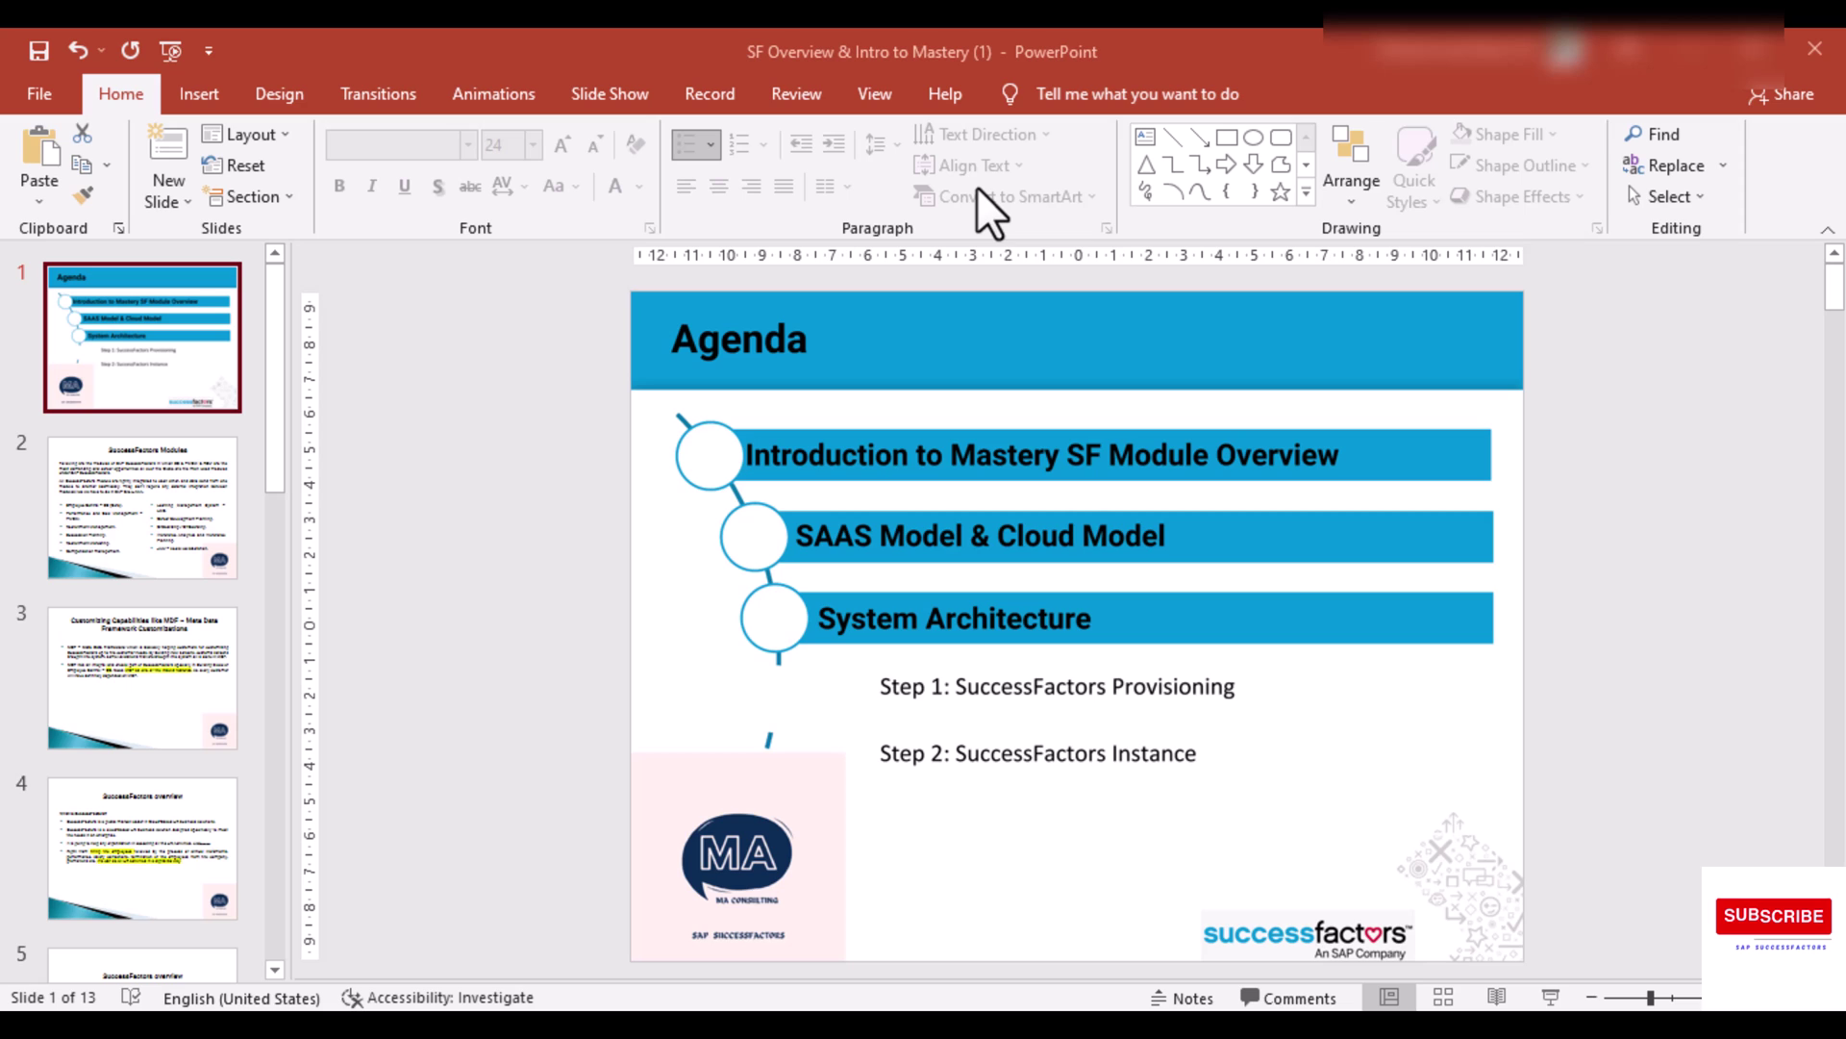
Step: Go to slide 2, SuccessFactors Modules, and walk through each core module
left_click(167, 506)
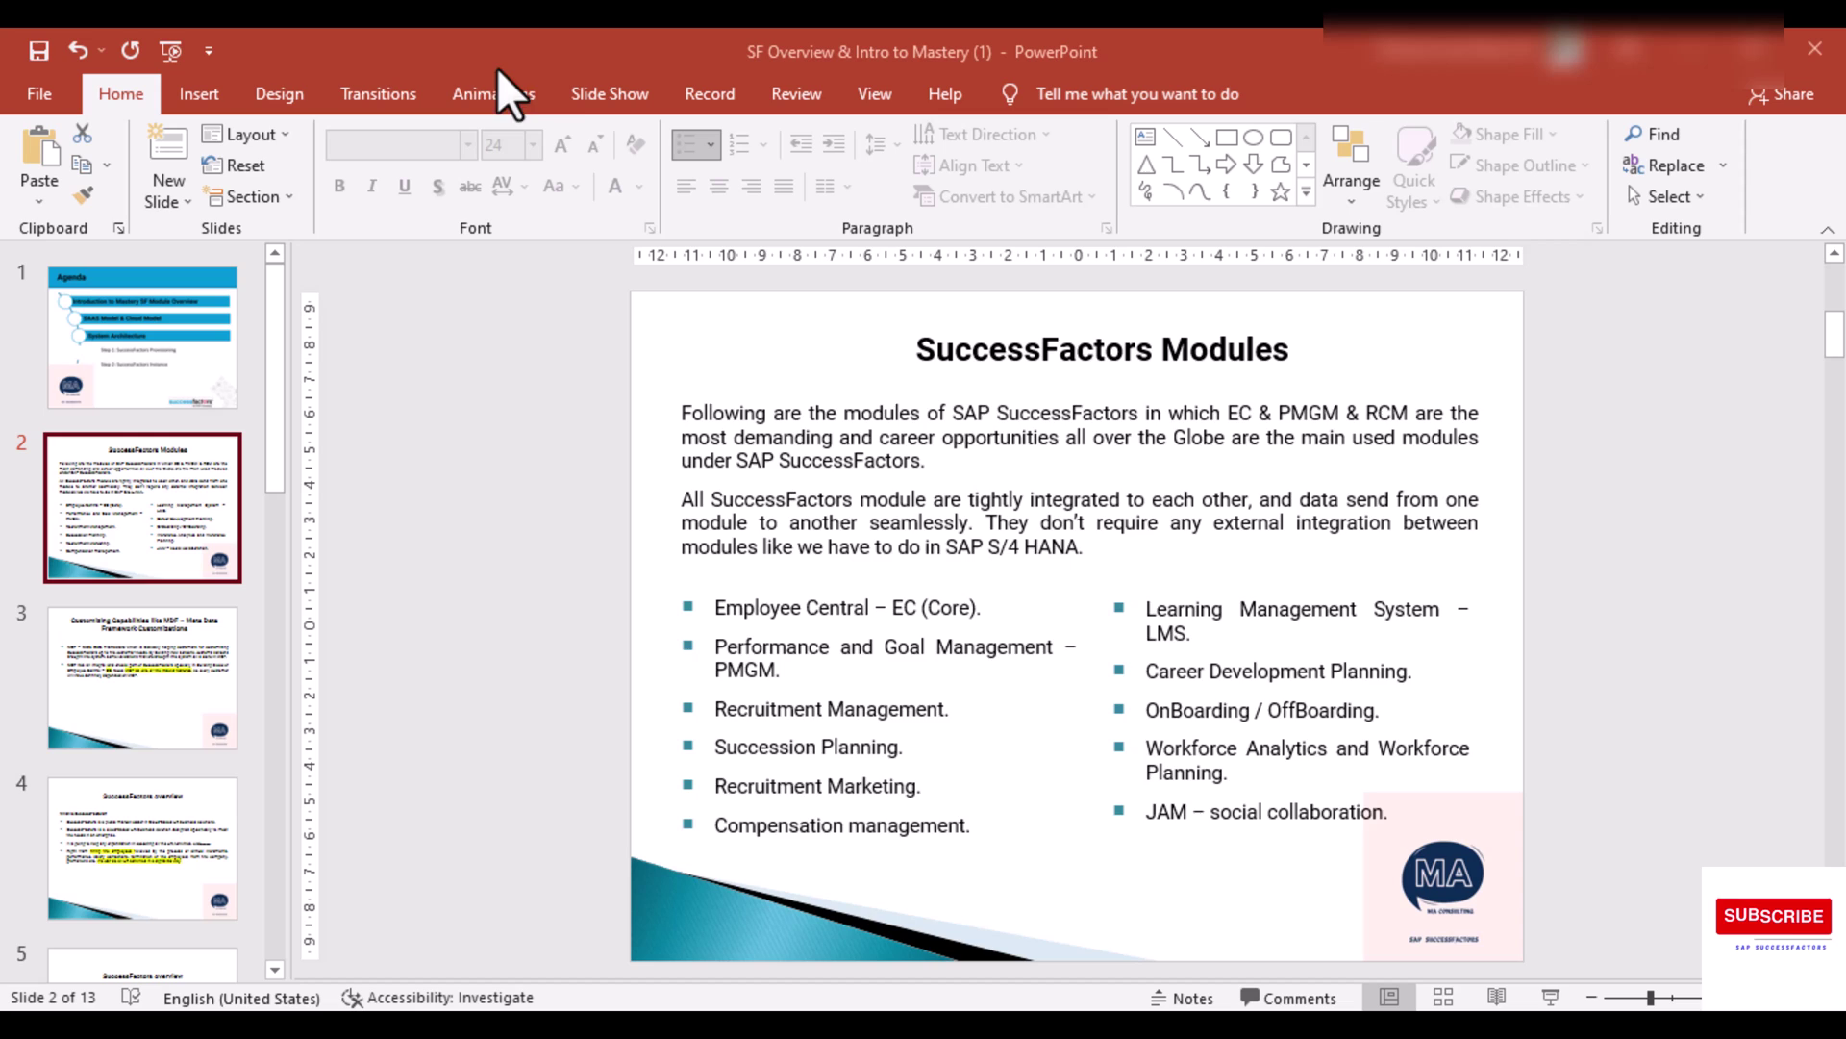
Step: Advance to slide 3 on MDF – Meta Data Framework customization capabilities
key("Down")
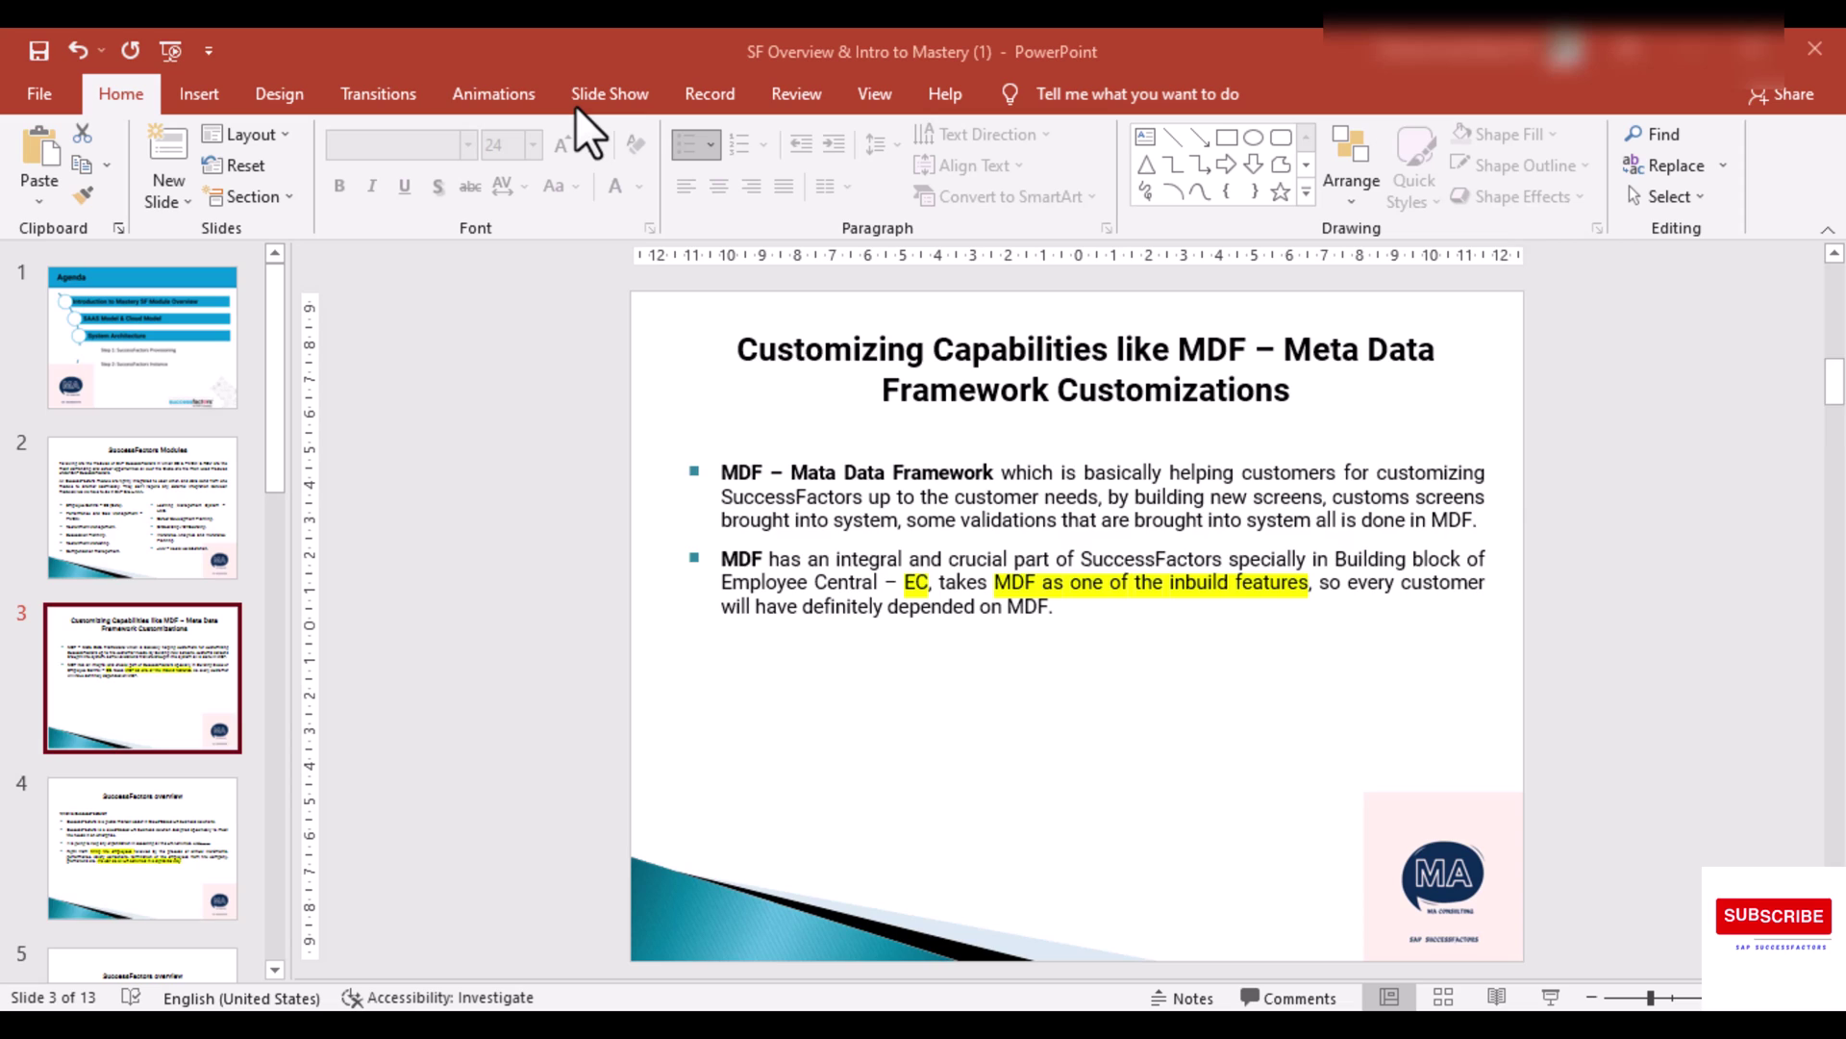
Step: Advance to slide 4, 'SuccessFactors overview', explaining what SuccessFactors is
key("Down")
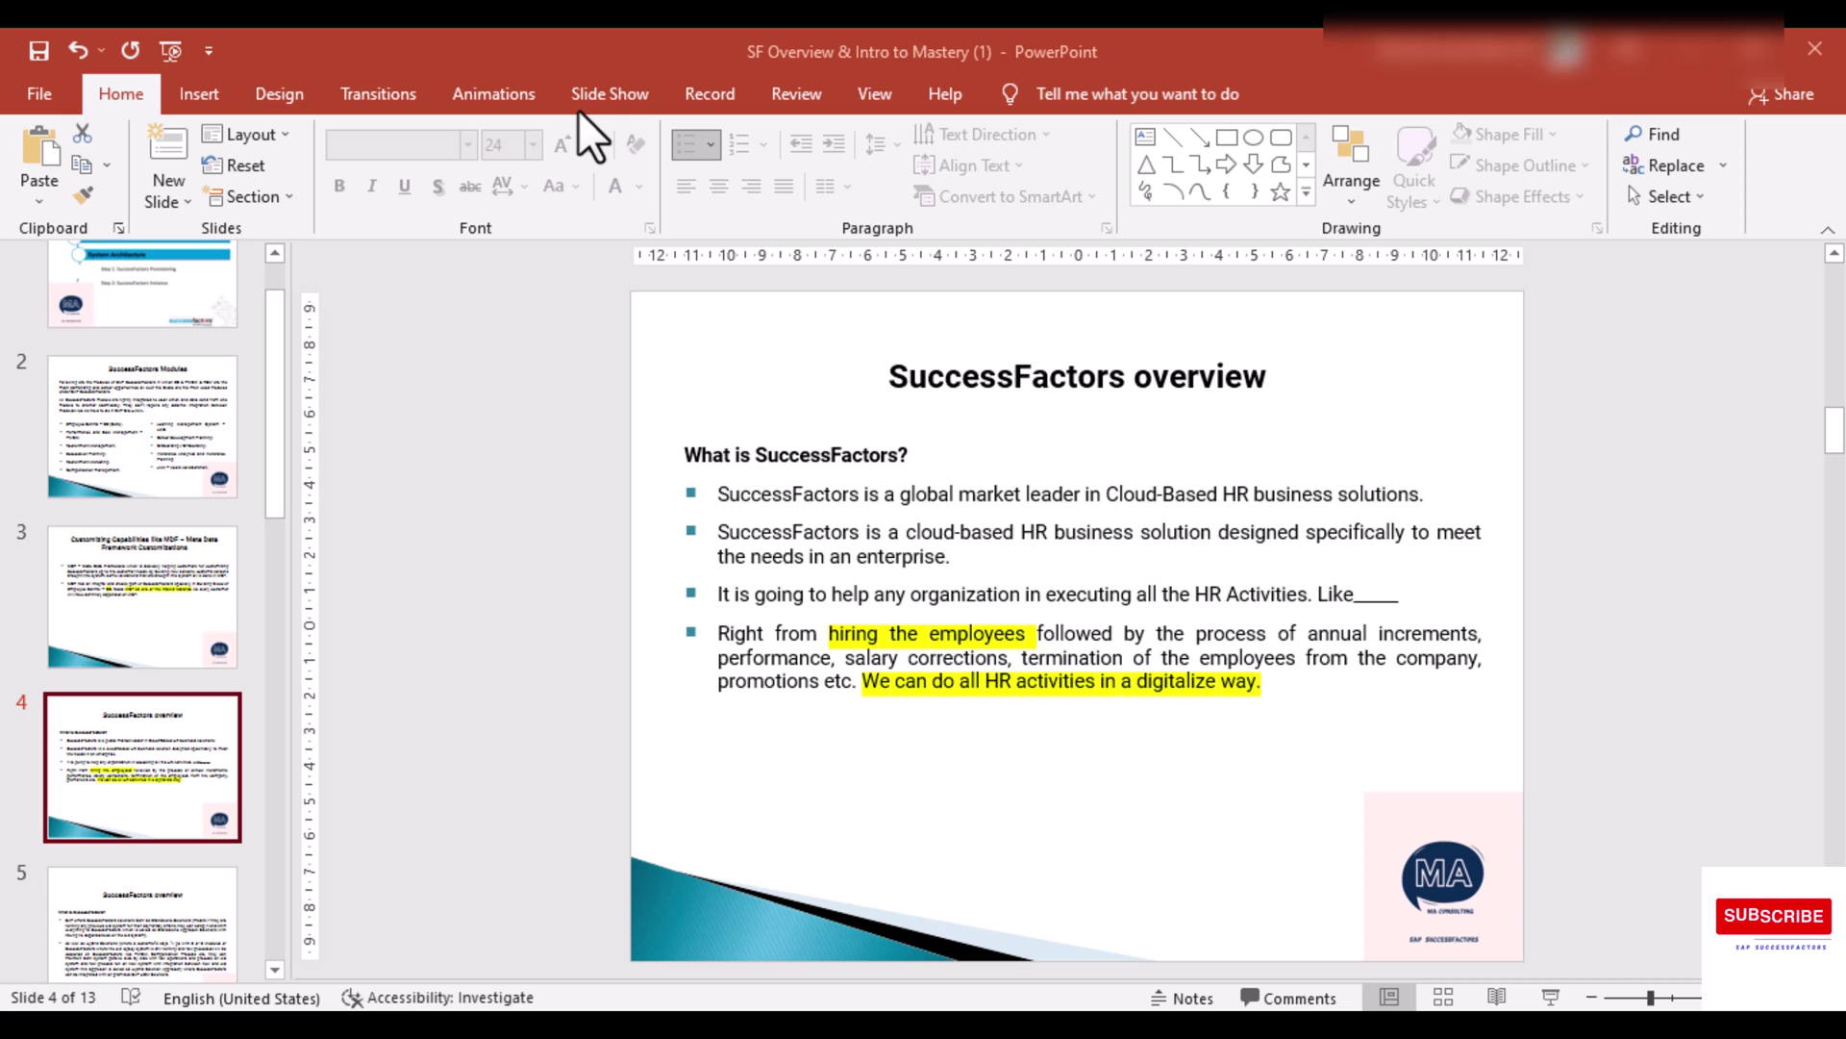
Step: Advance to slide 5, the overview of standalone versus hybrid deployment solutions
key("Down")
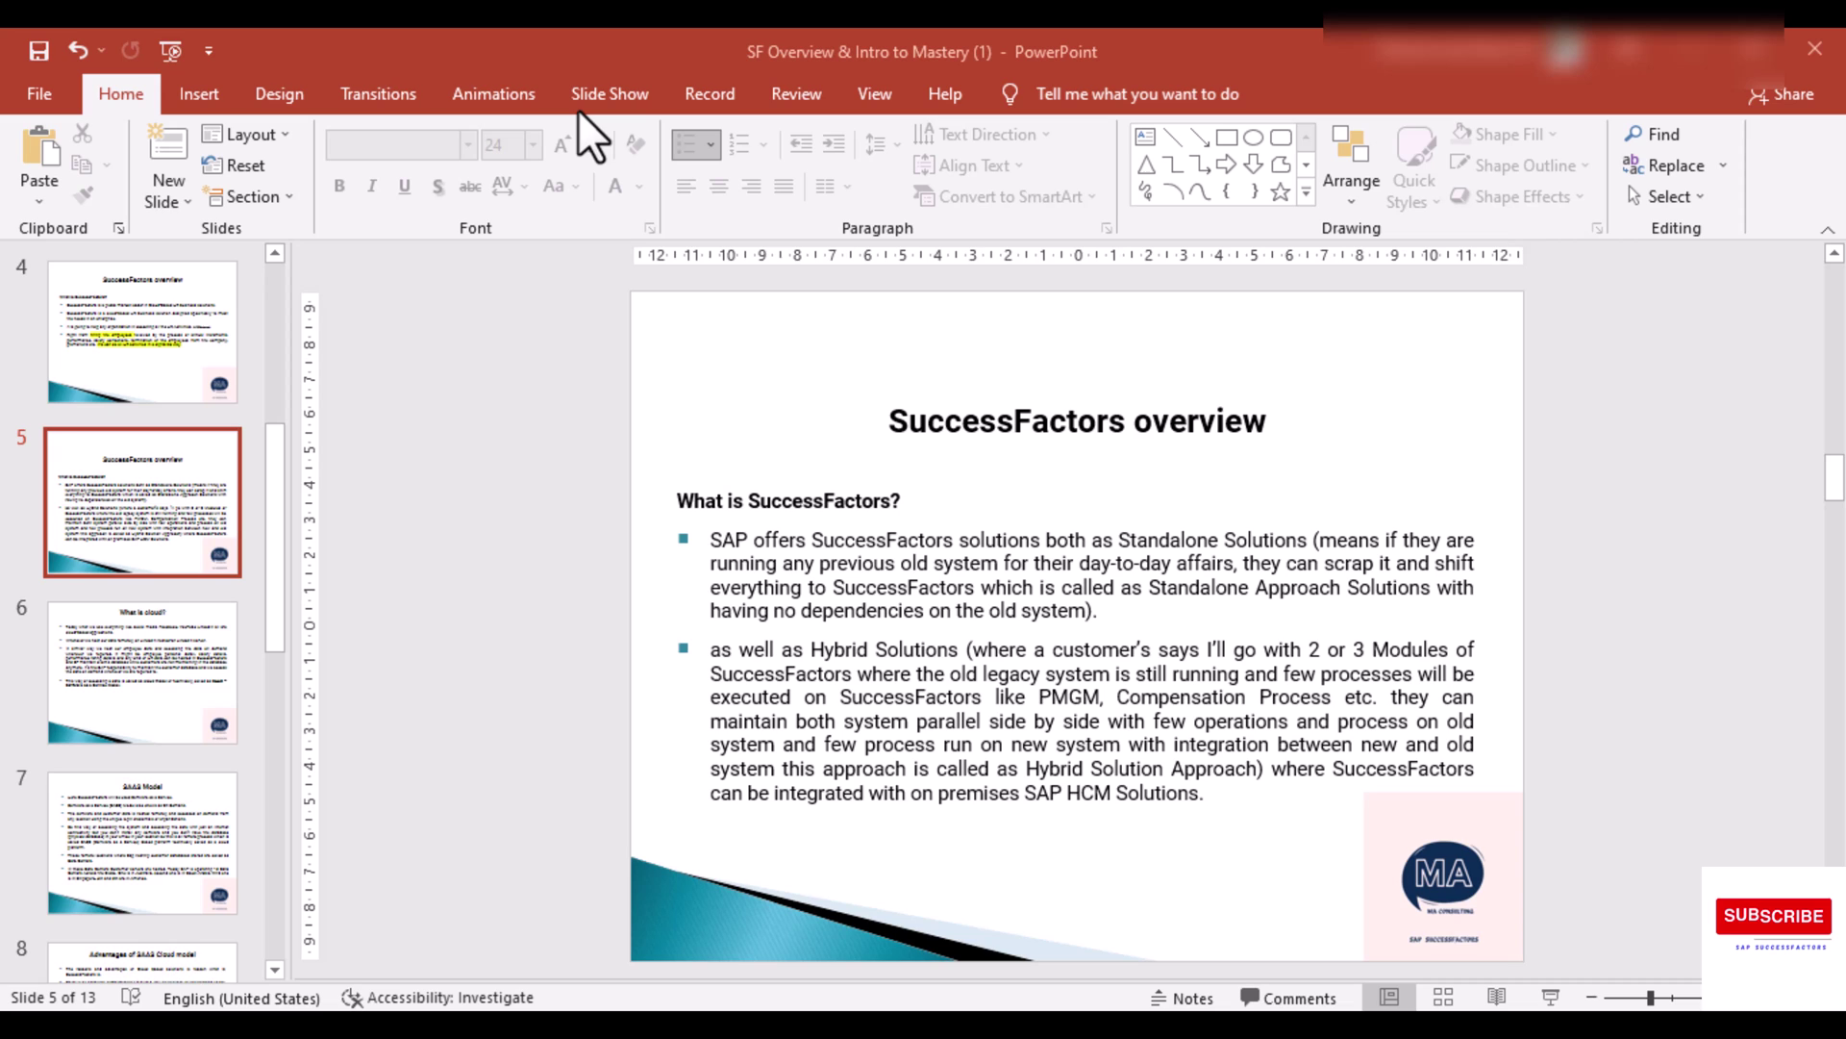
Step: Advance to slide 6, 'What is cloud?', on the Software as a Service model
key("Page_Down")
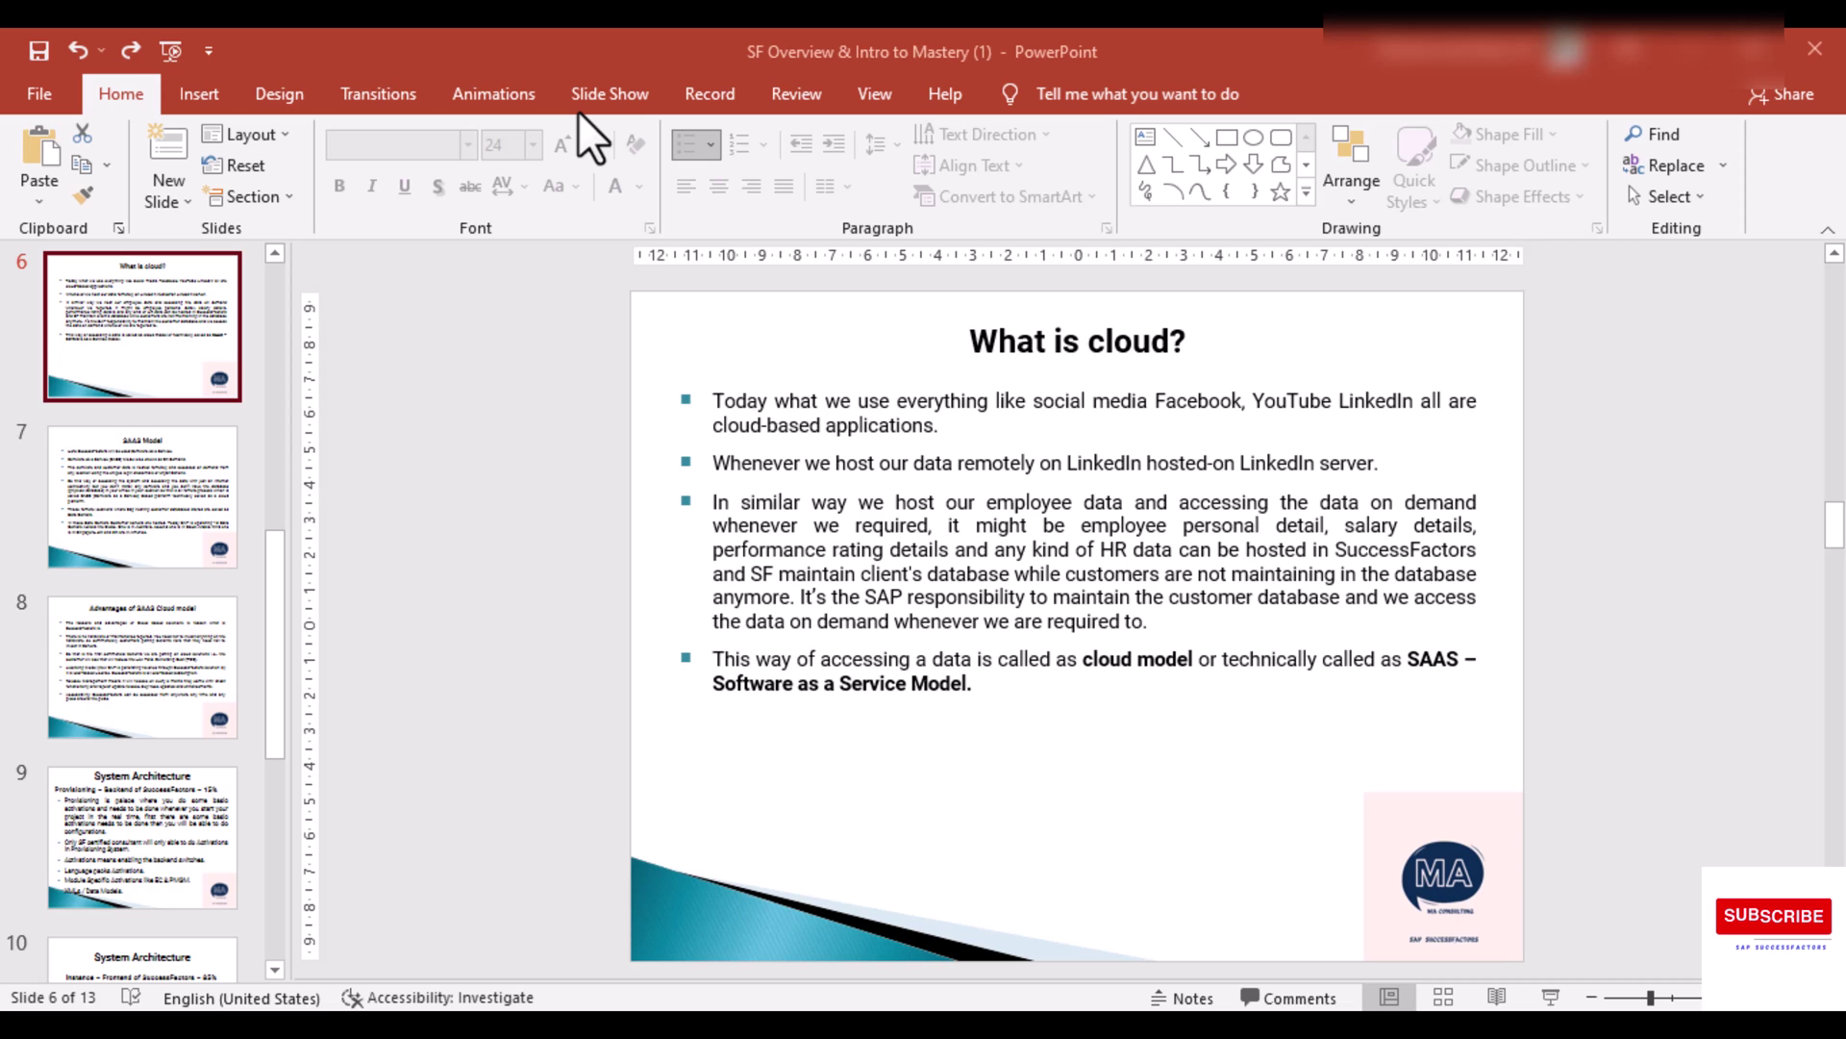
Step: Go to slide 7, 'SAAS Model', on on-demand access and SAP data centers
left_click(131, 490)
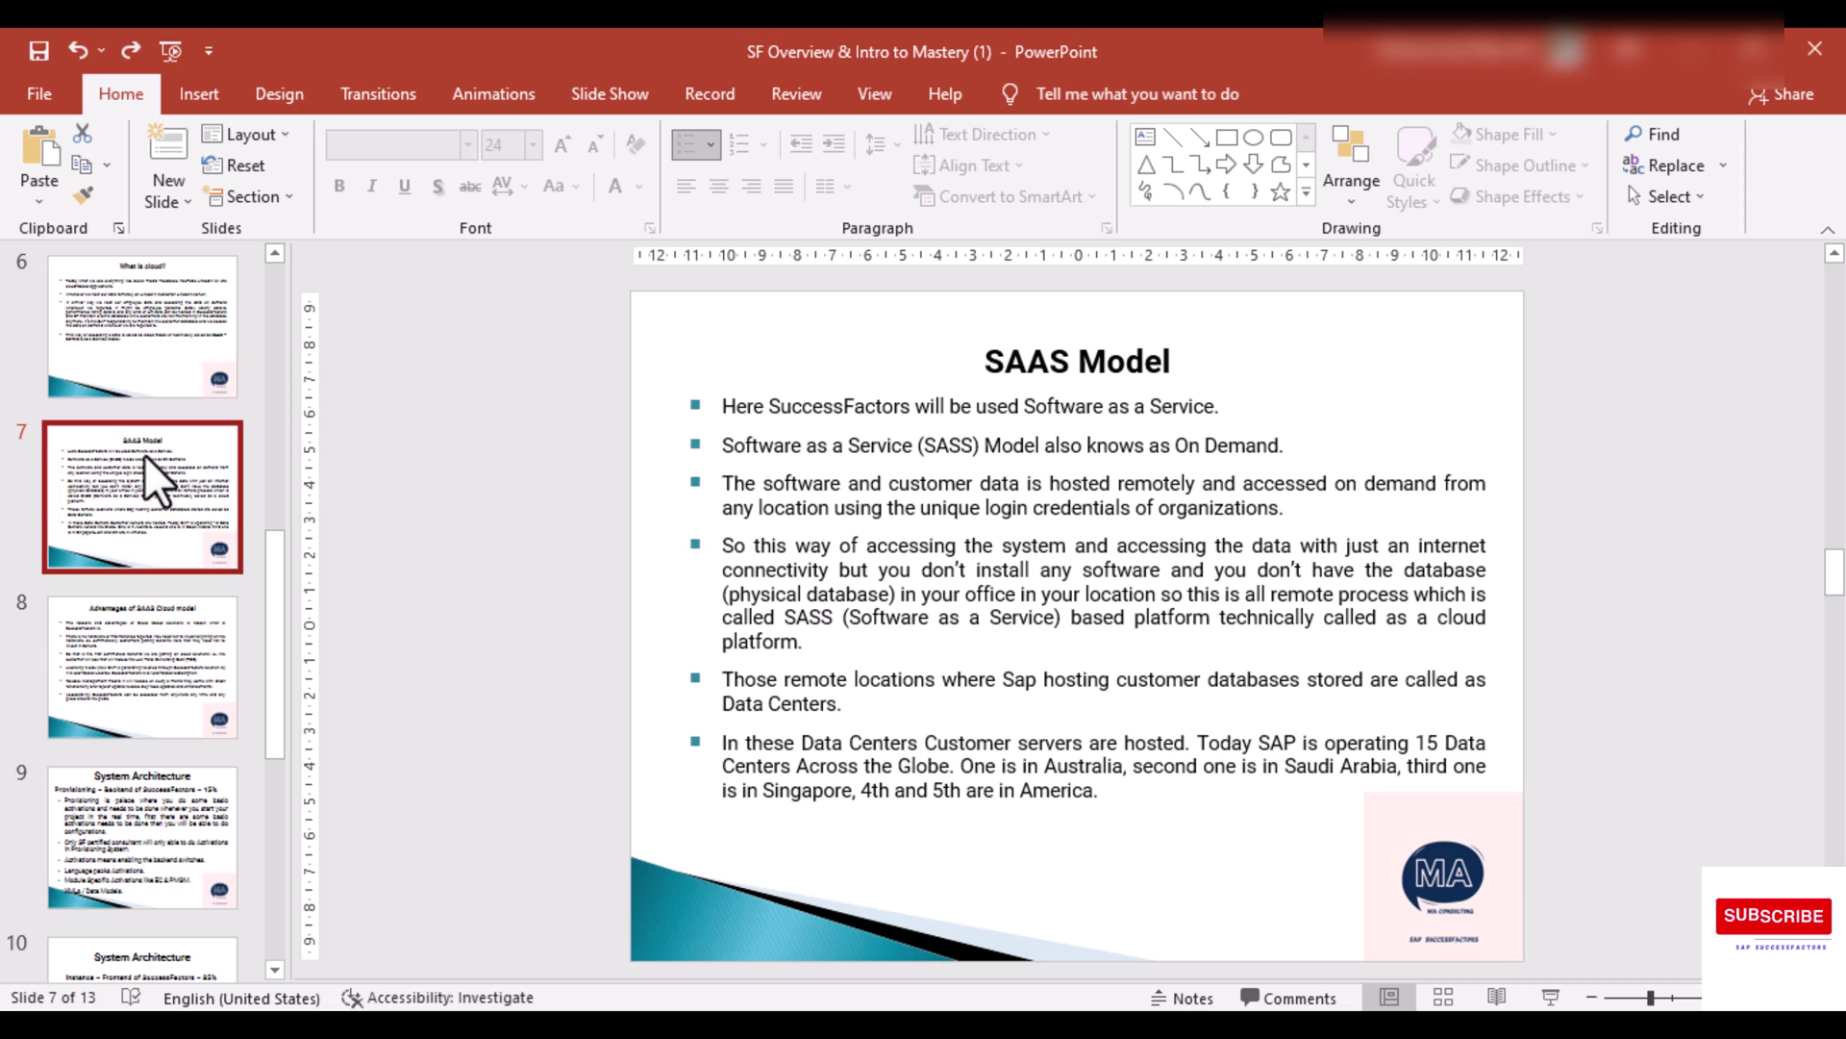
Step: Advance to slide 8, 'Advantages of SAAS Cloud model', covering cost, licensing and releases
key("Down")
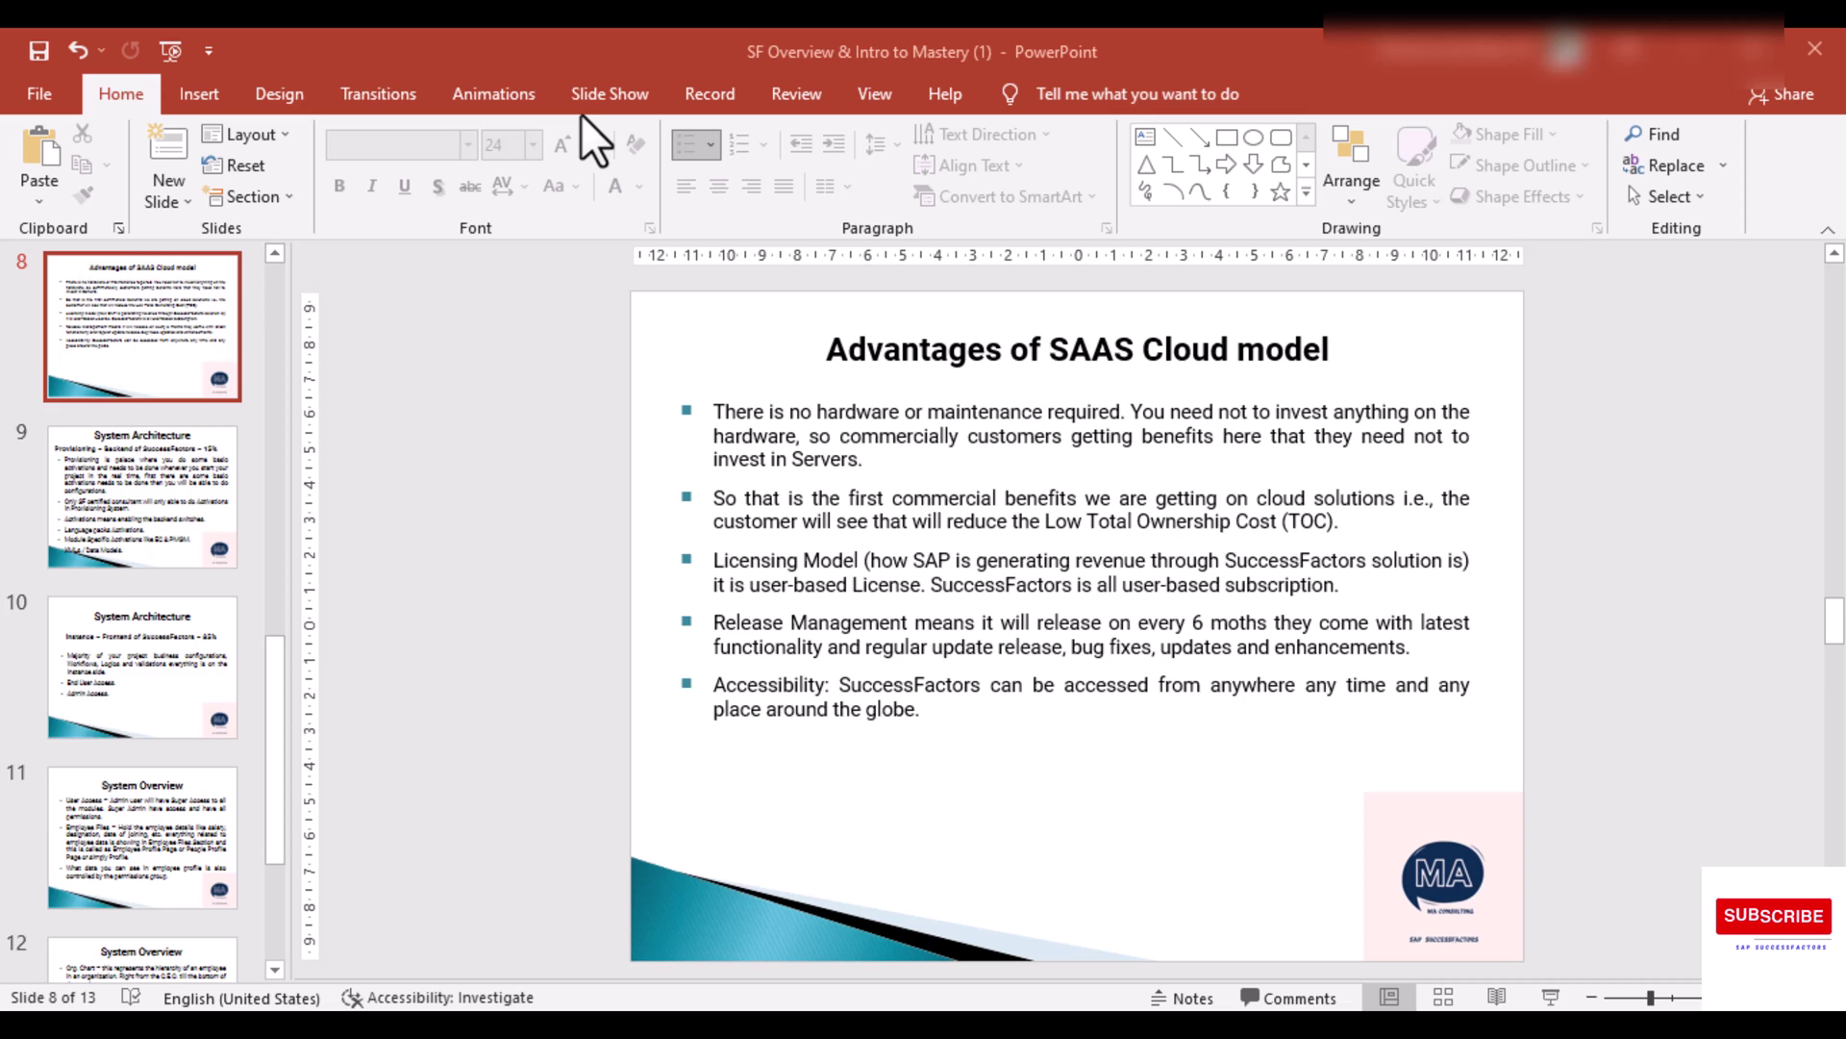
Step: Advance to slide 9, 'System Architecture', on Provisioning as the SuccessFactors backend
key("Down")
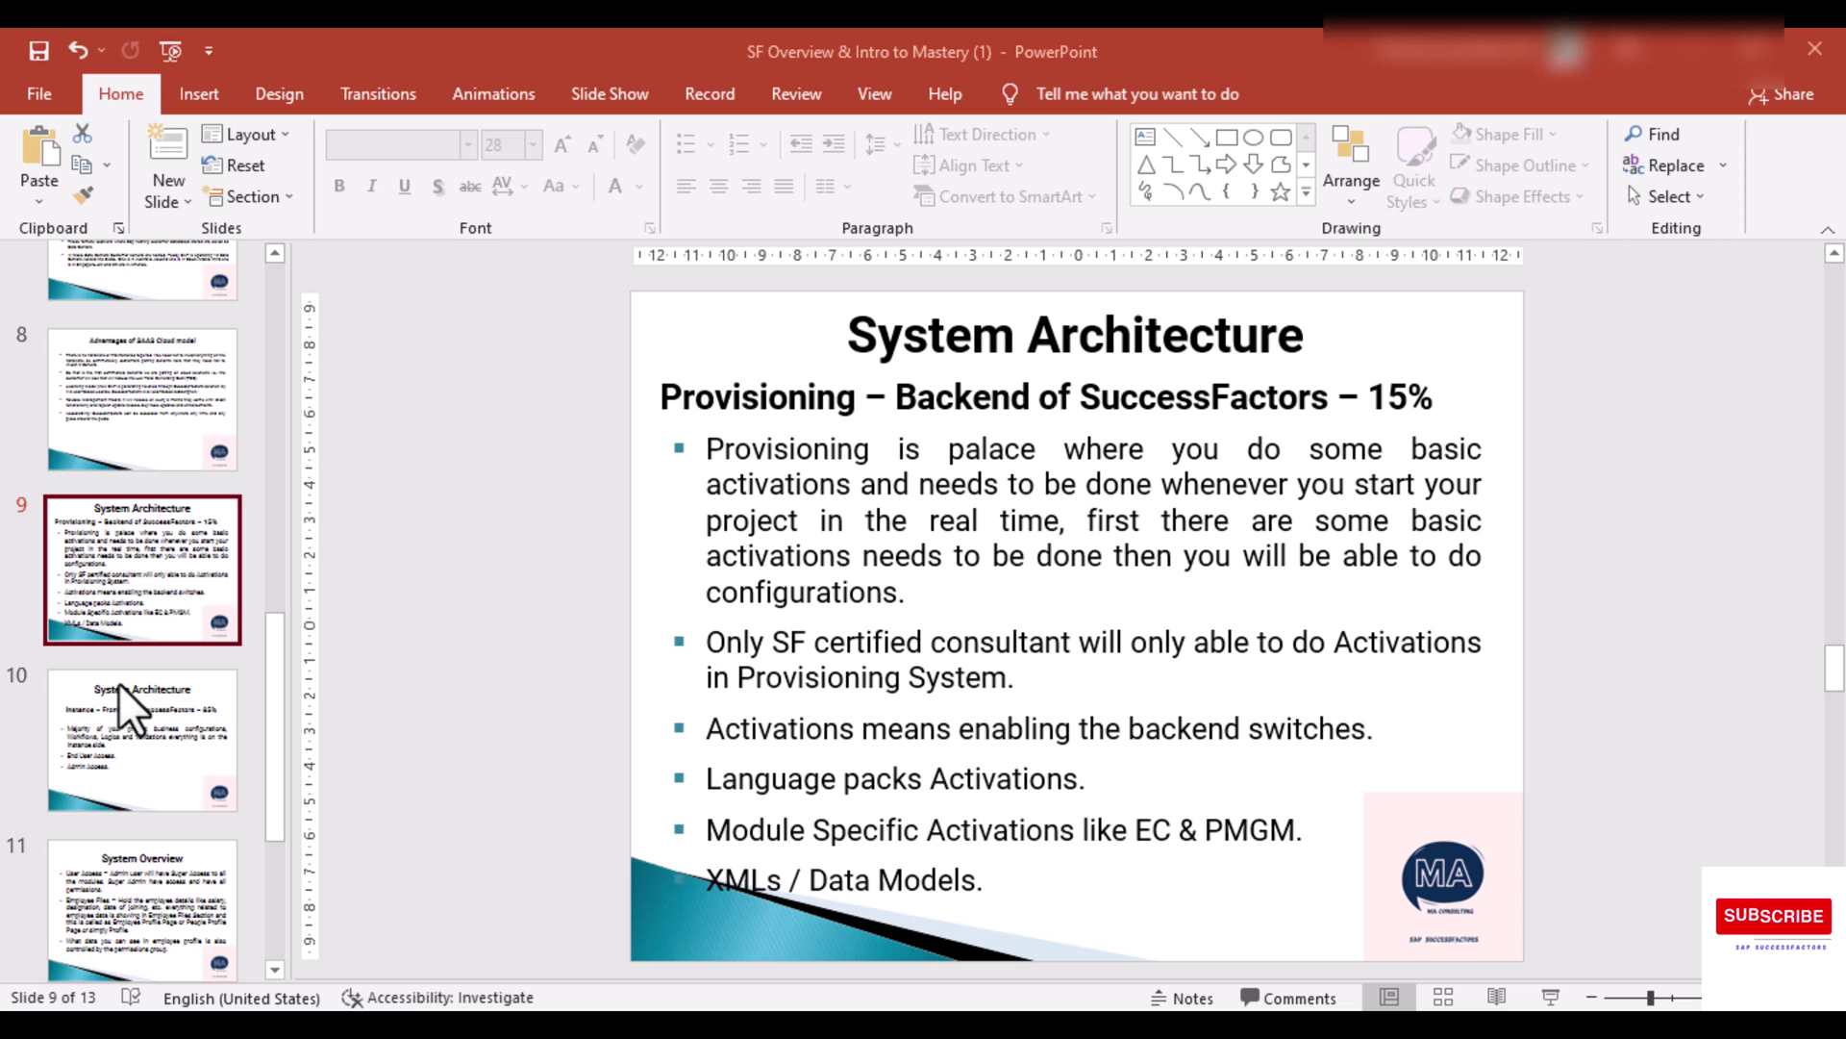
Step: Move through the Instance – Frontend architecture slide to slide 11, 'System Overview'
left_click(131, 713)
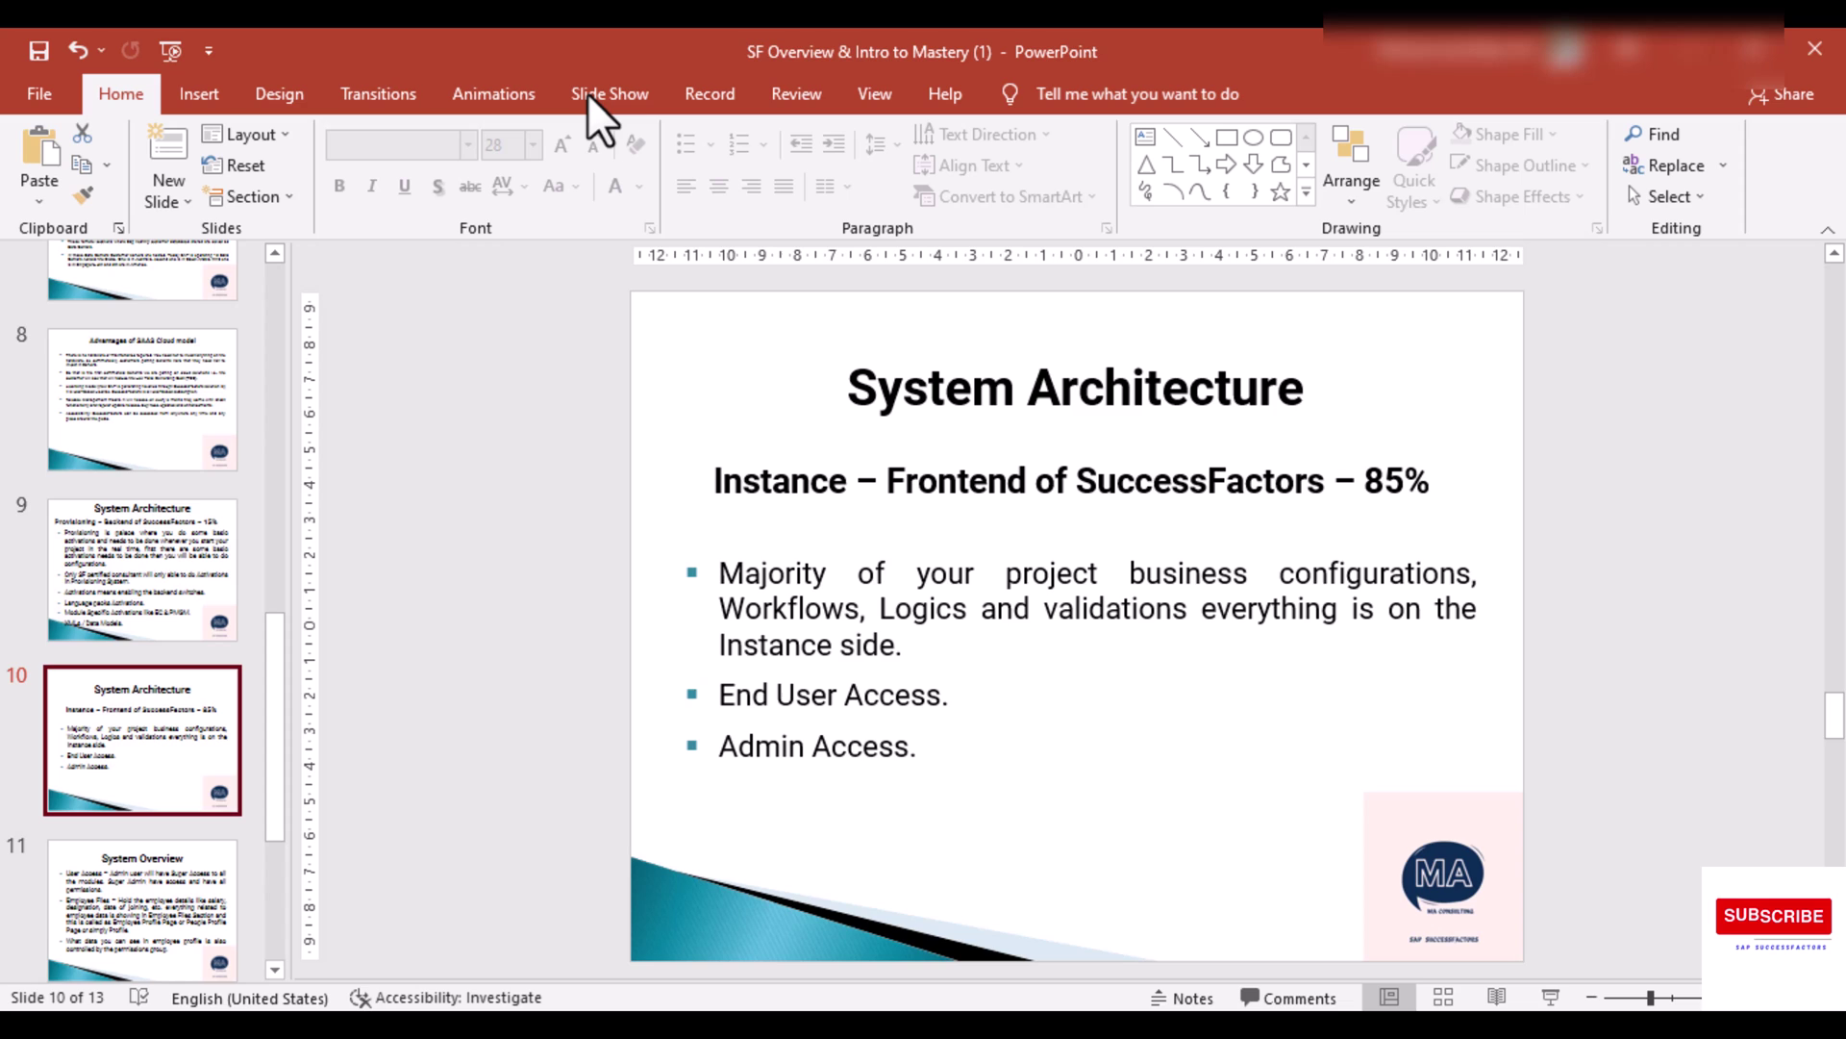
key("Down")
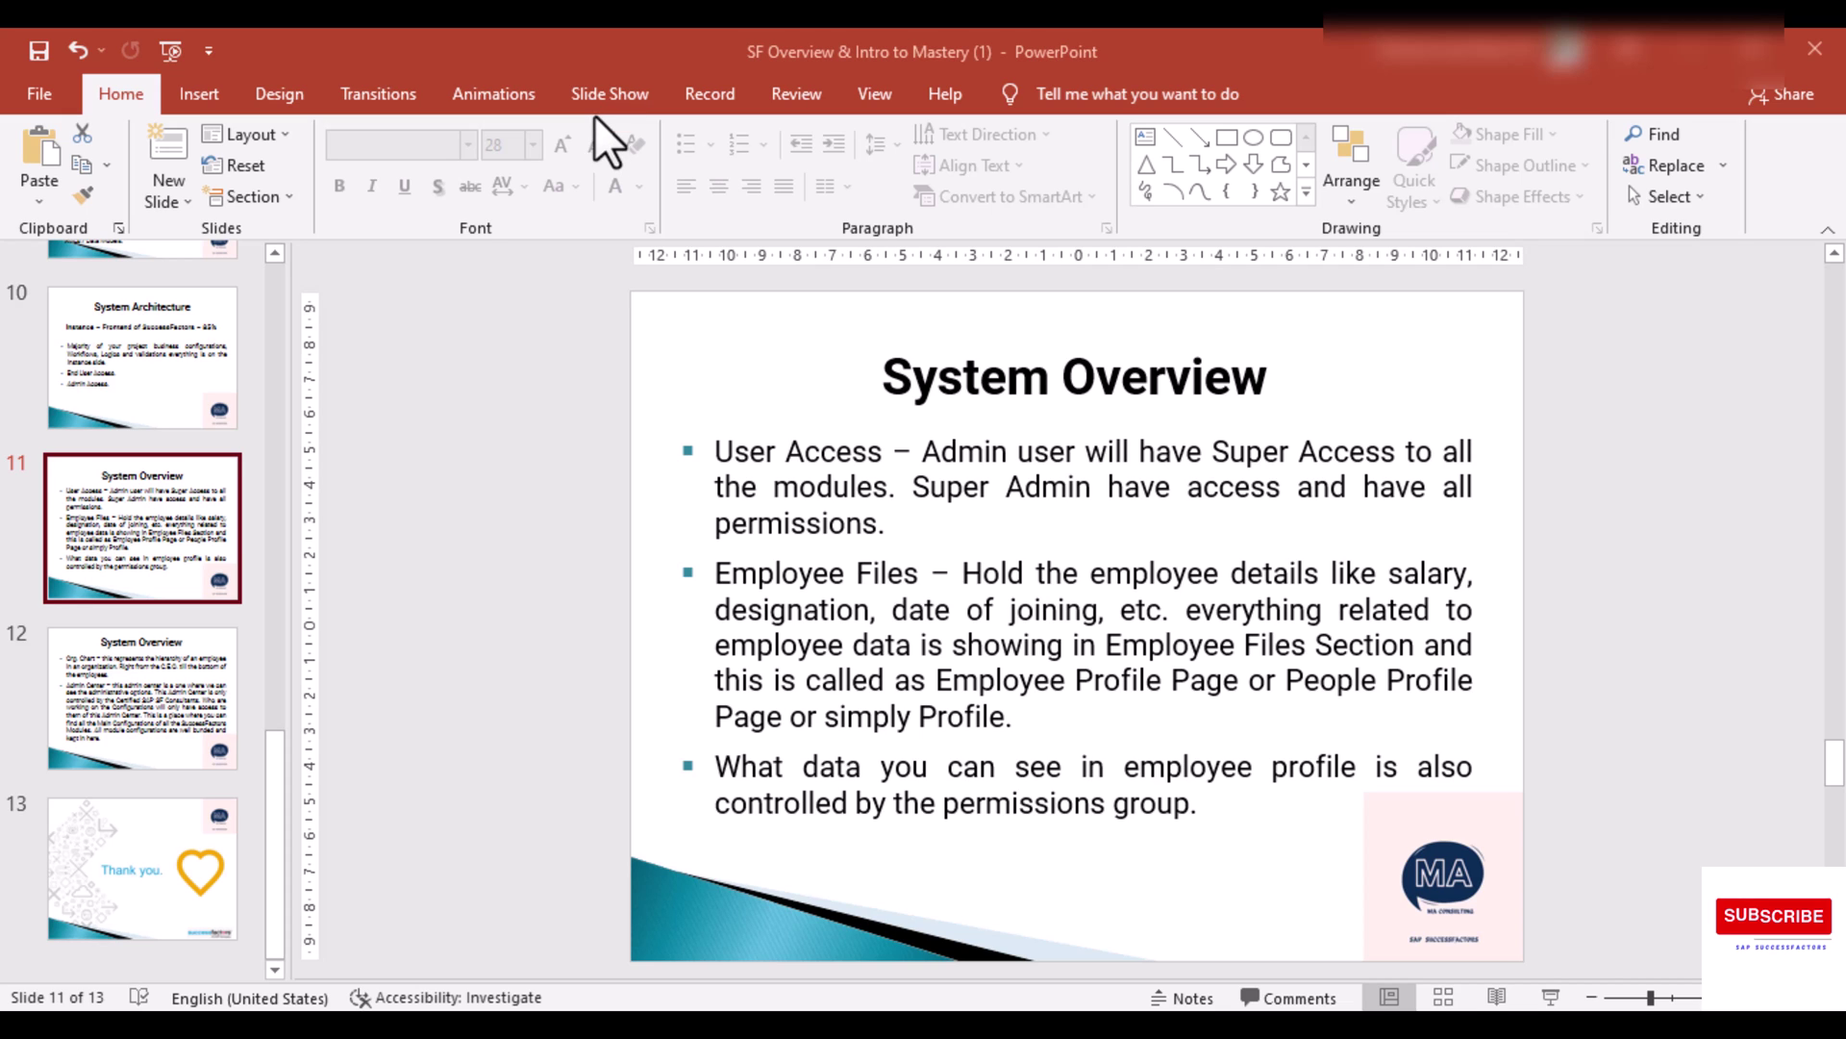
key("alt+Tab")
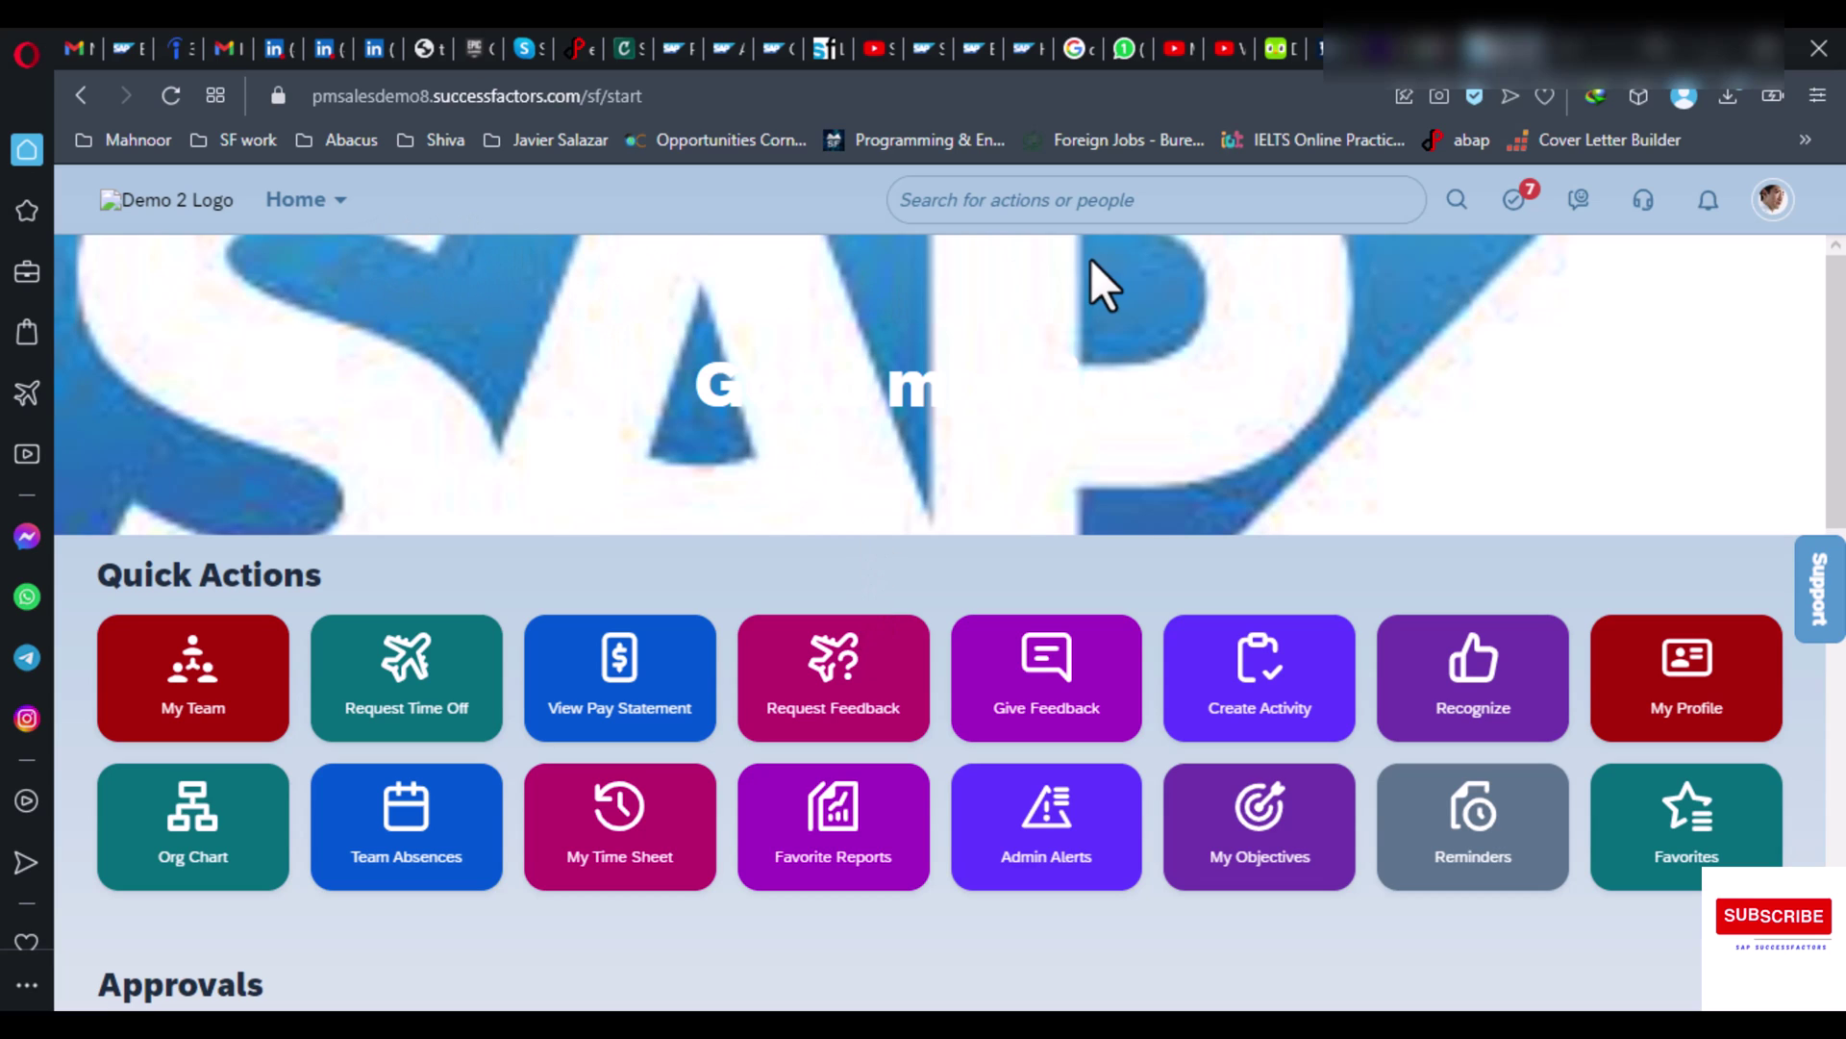
left_click(337, 212)
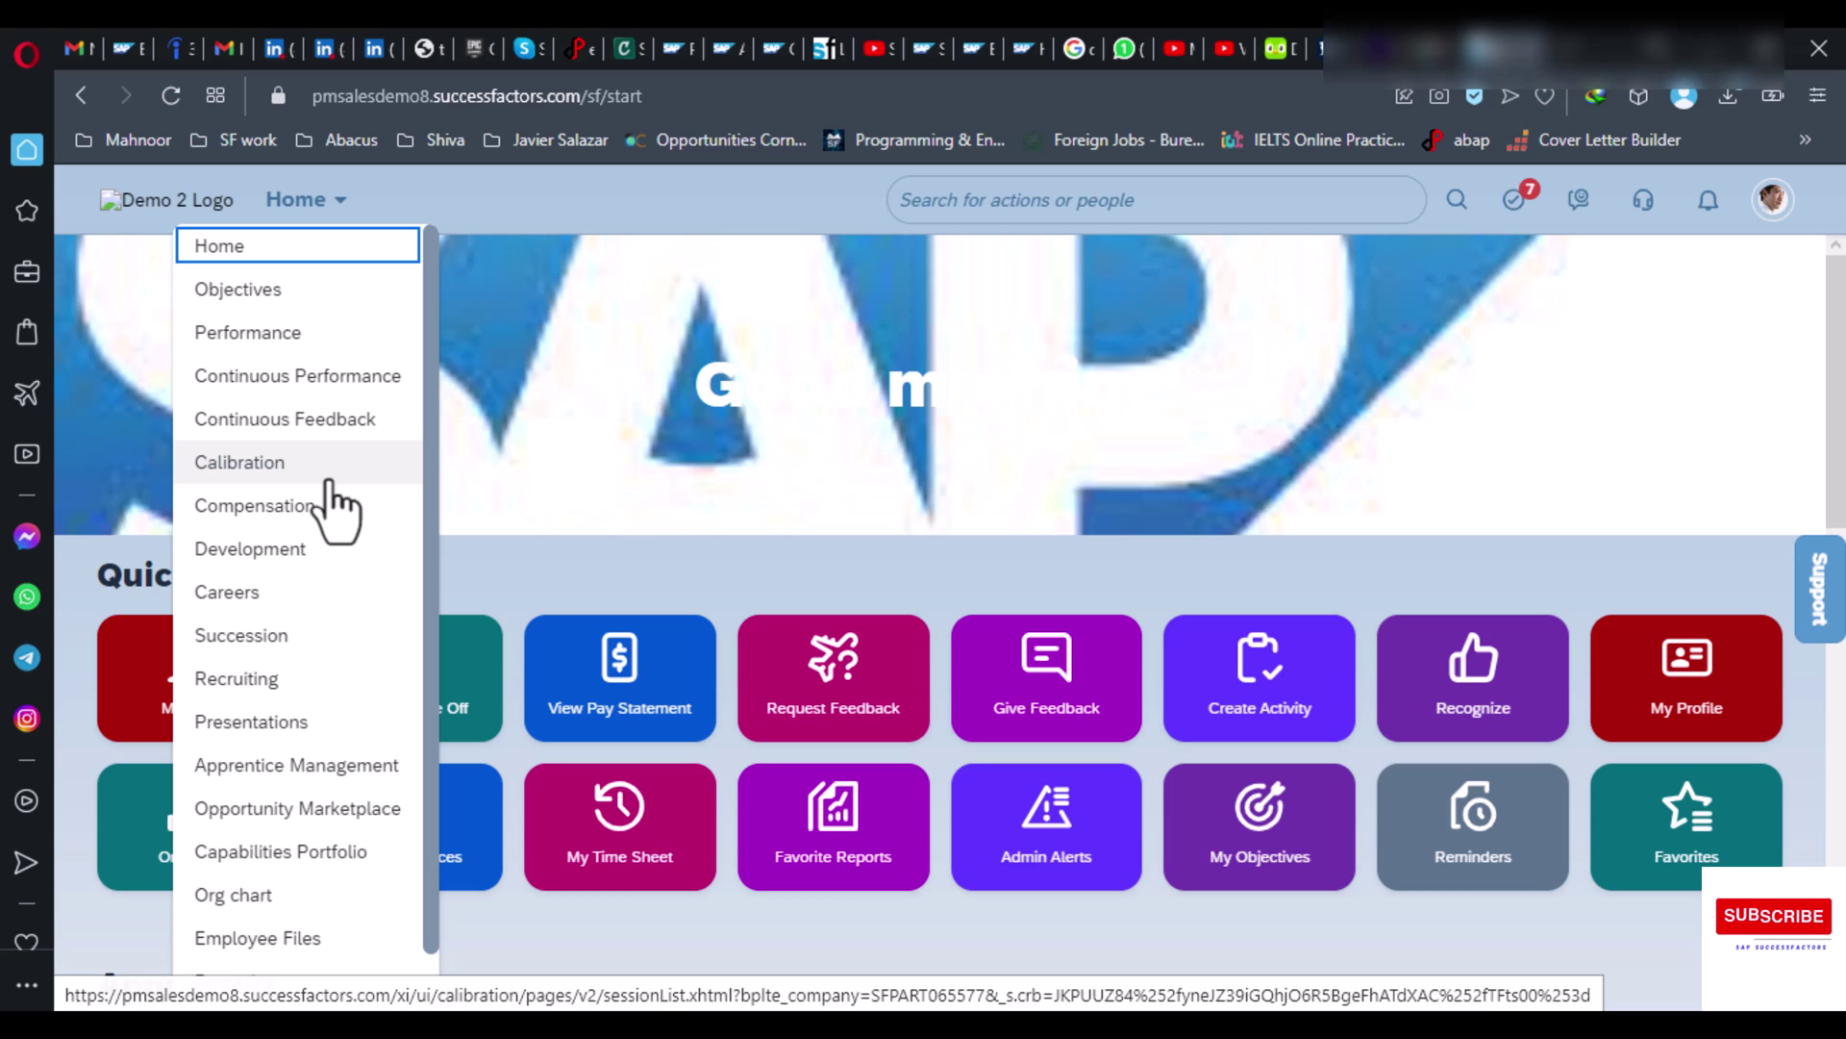
scroll(329, 491, "down", 1)
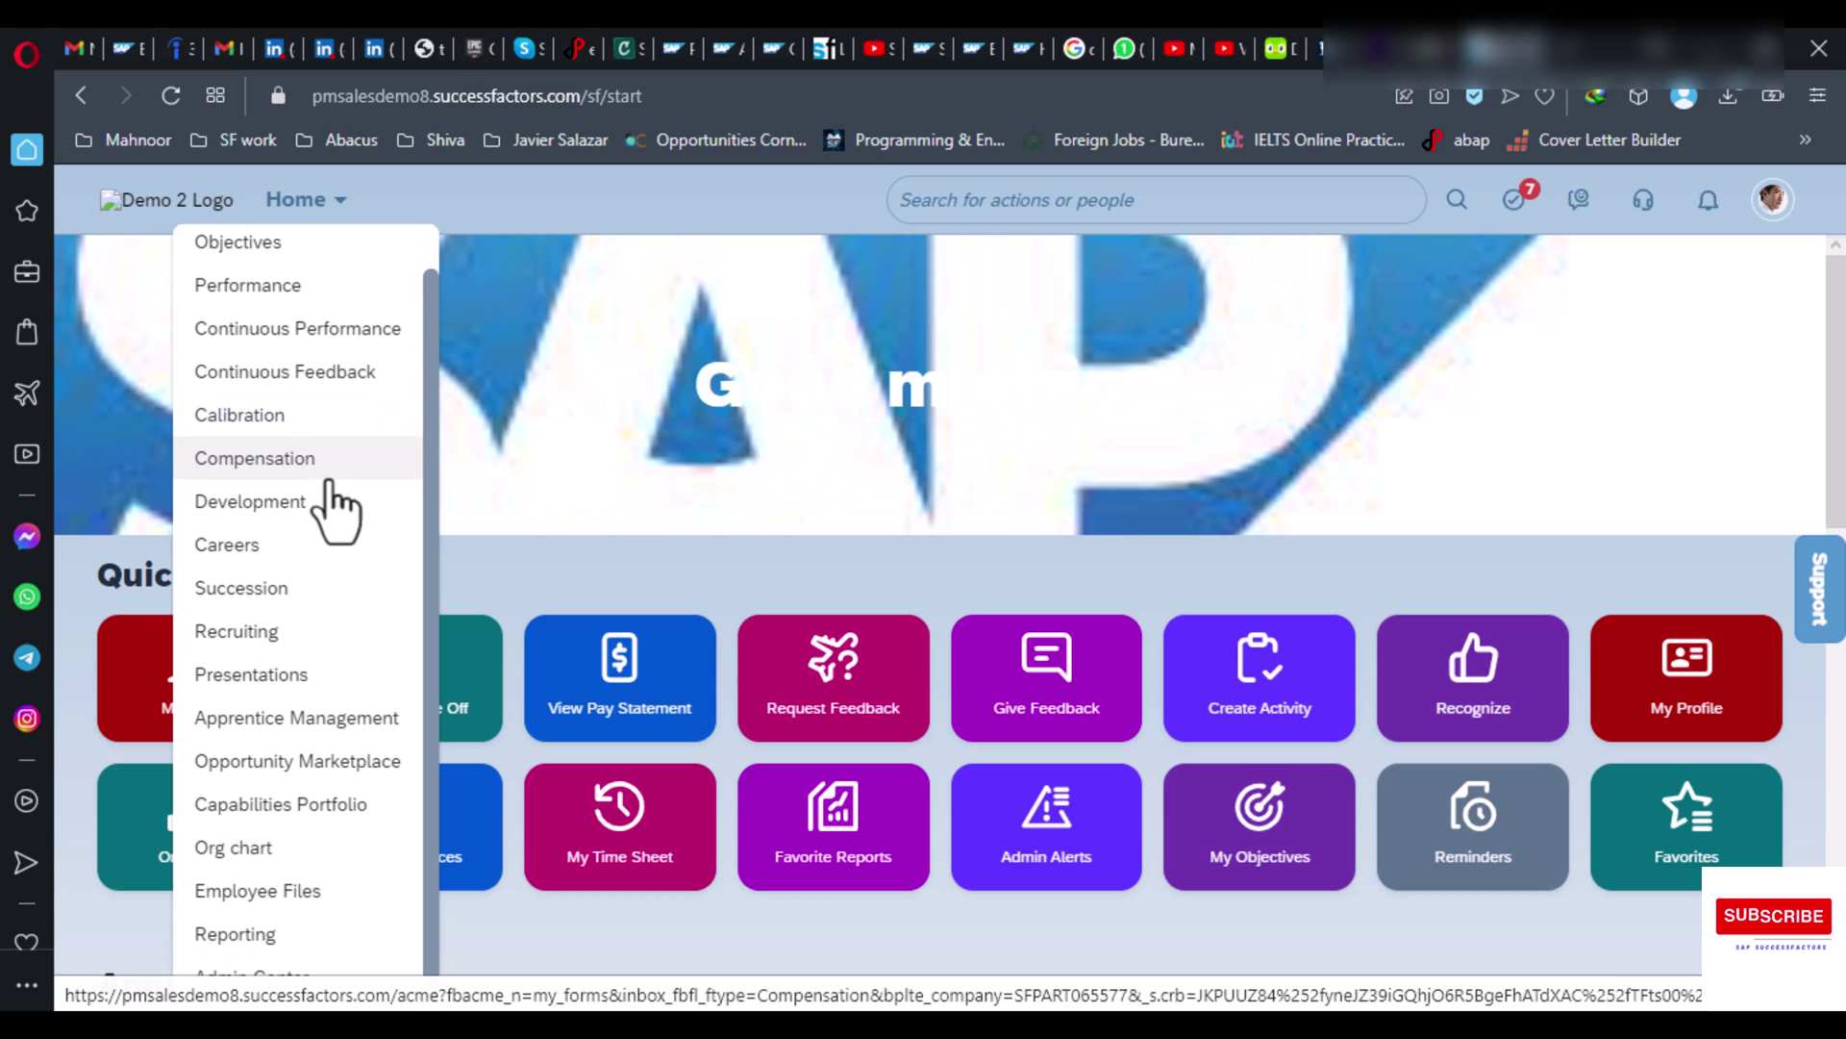
left_click(258, 851)
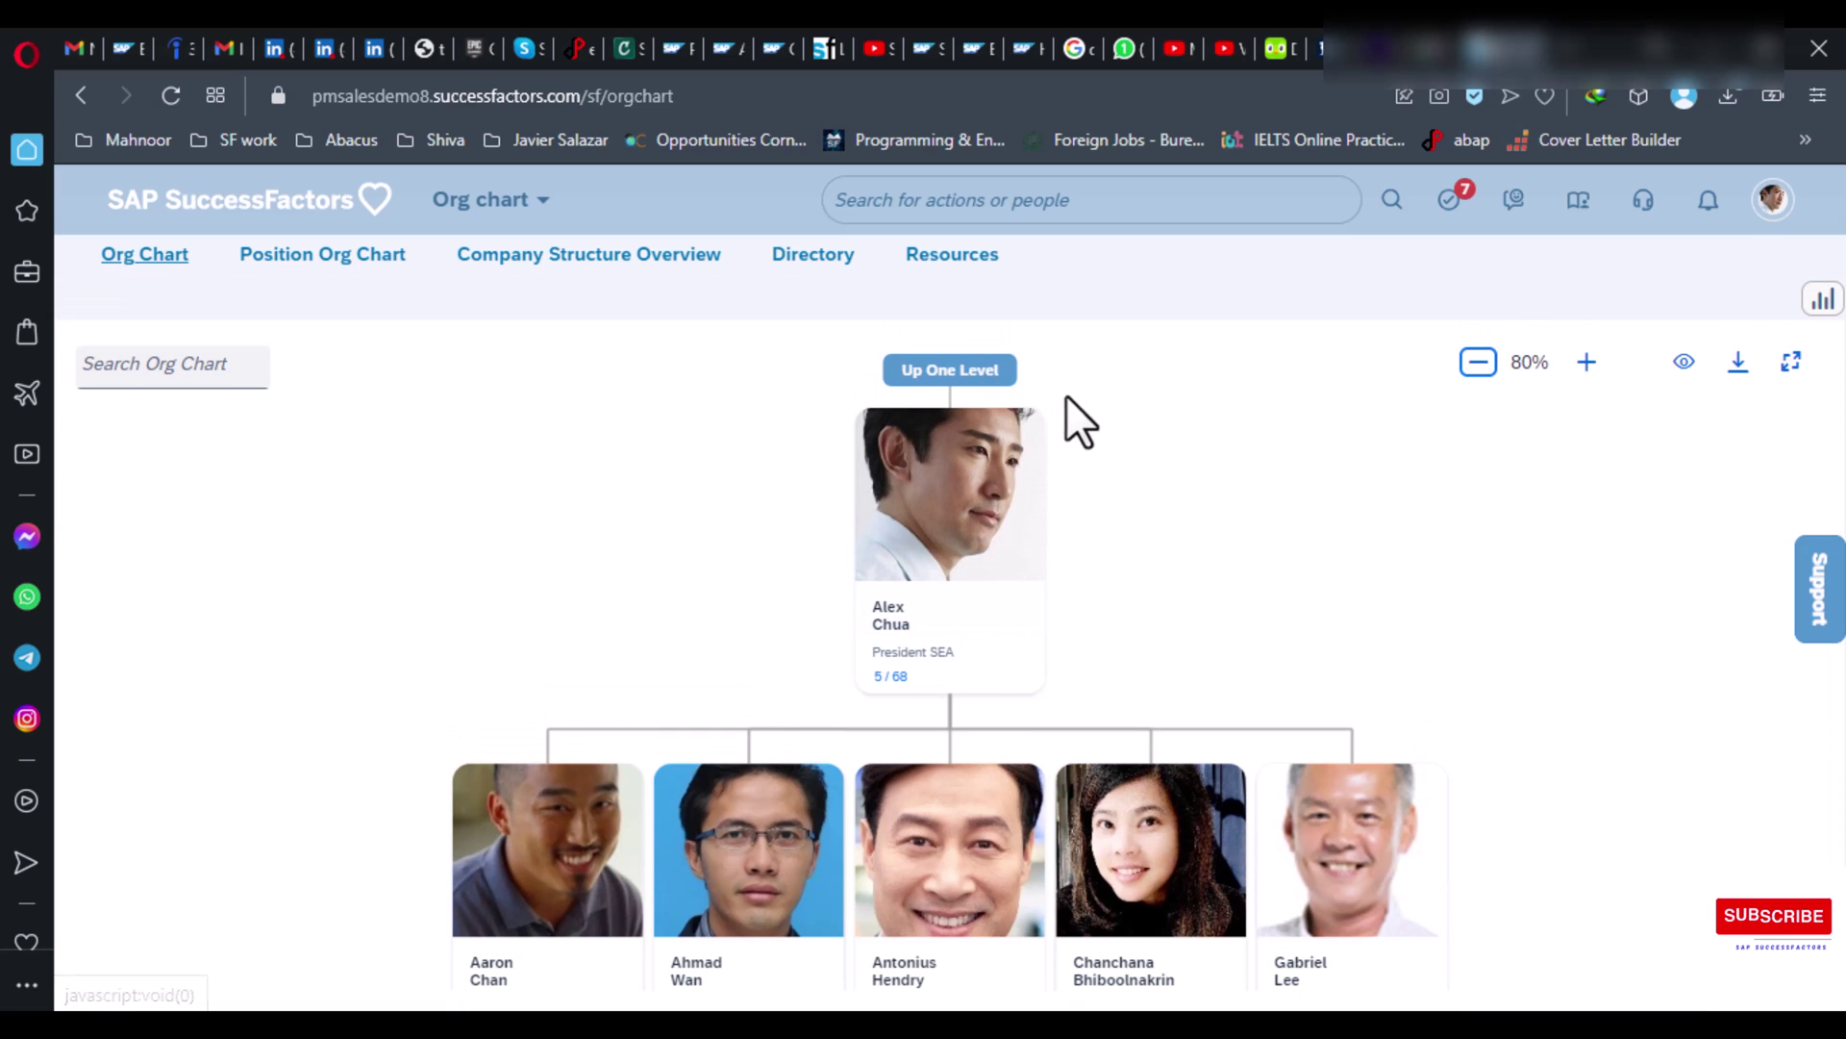
left_click(980, 375)
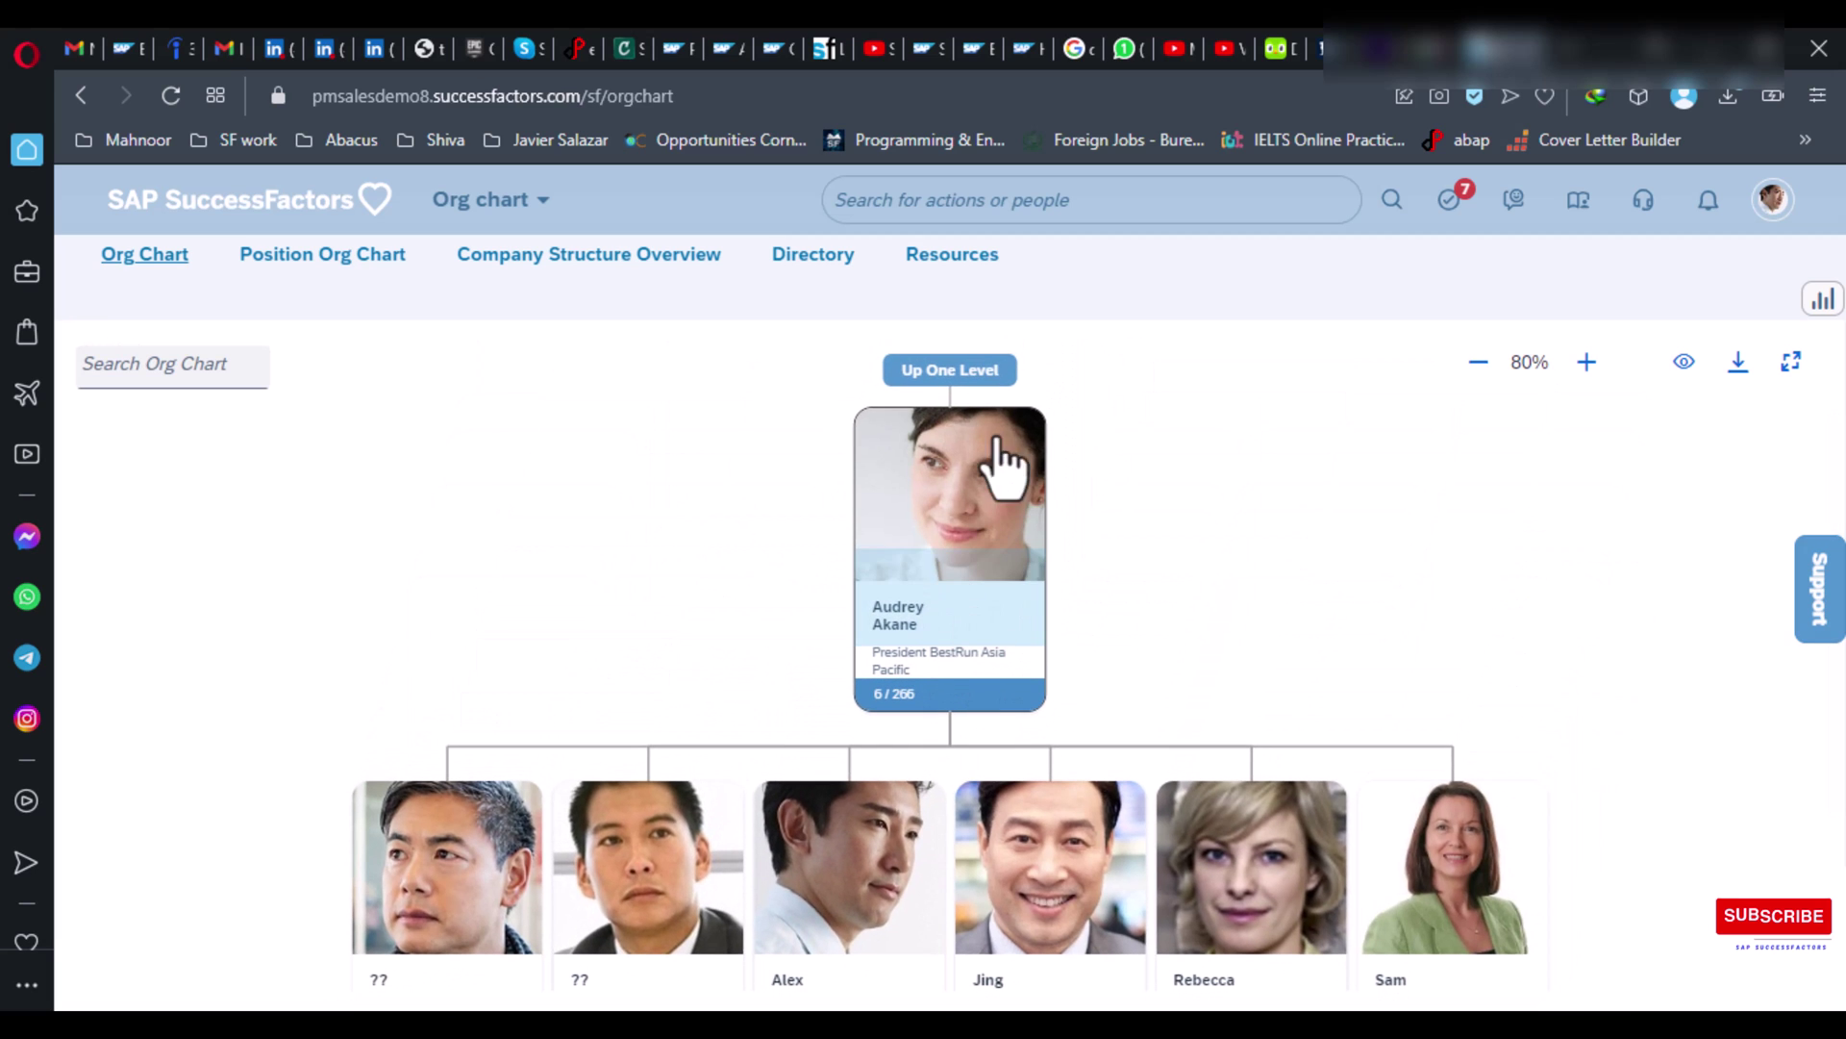
left_click(971, 375)
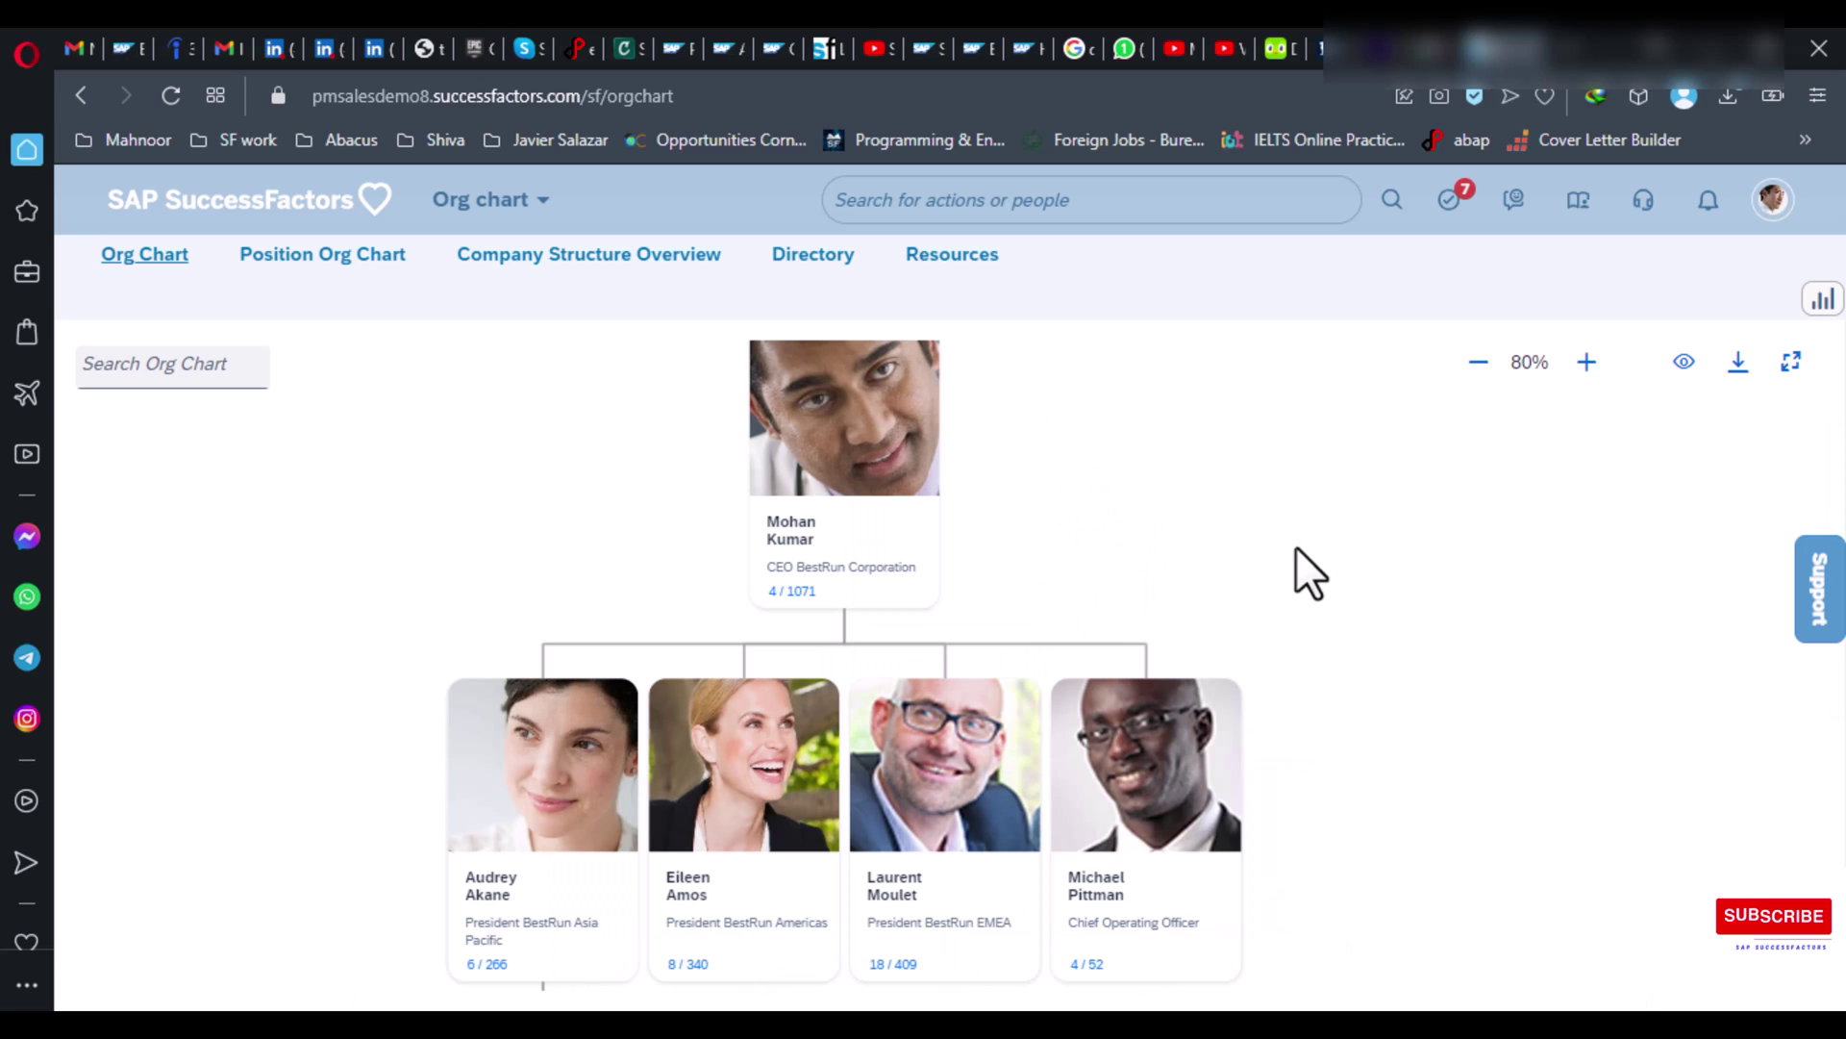
Step: Pan the org chart to bring the third-level reporting cards and their names into view
left_click_drag(1284, 521, 1256, 574)
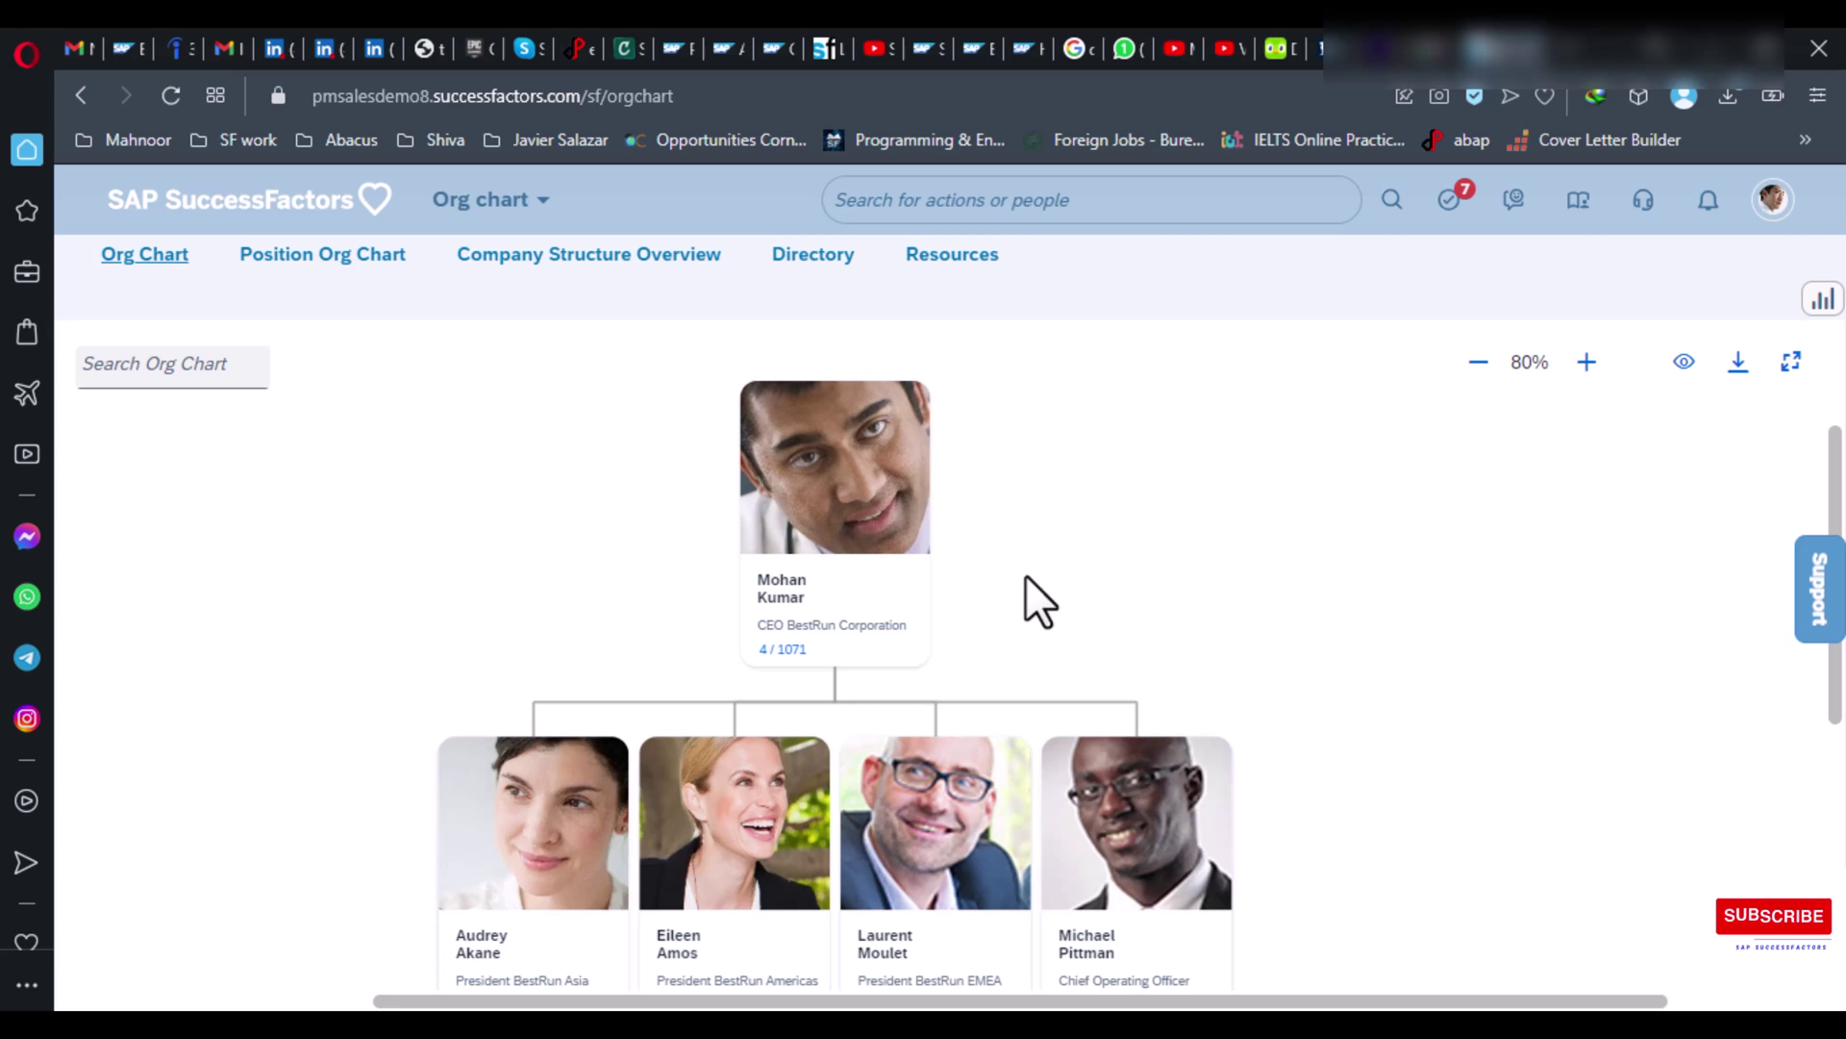
left_click_drag(1025, 574, 1025, 534)
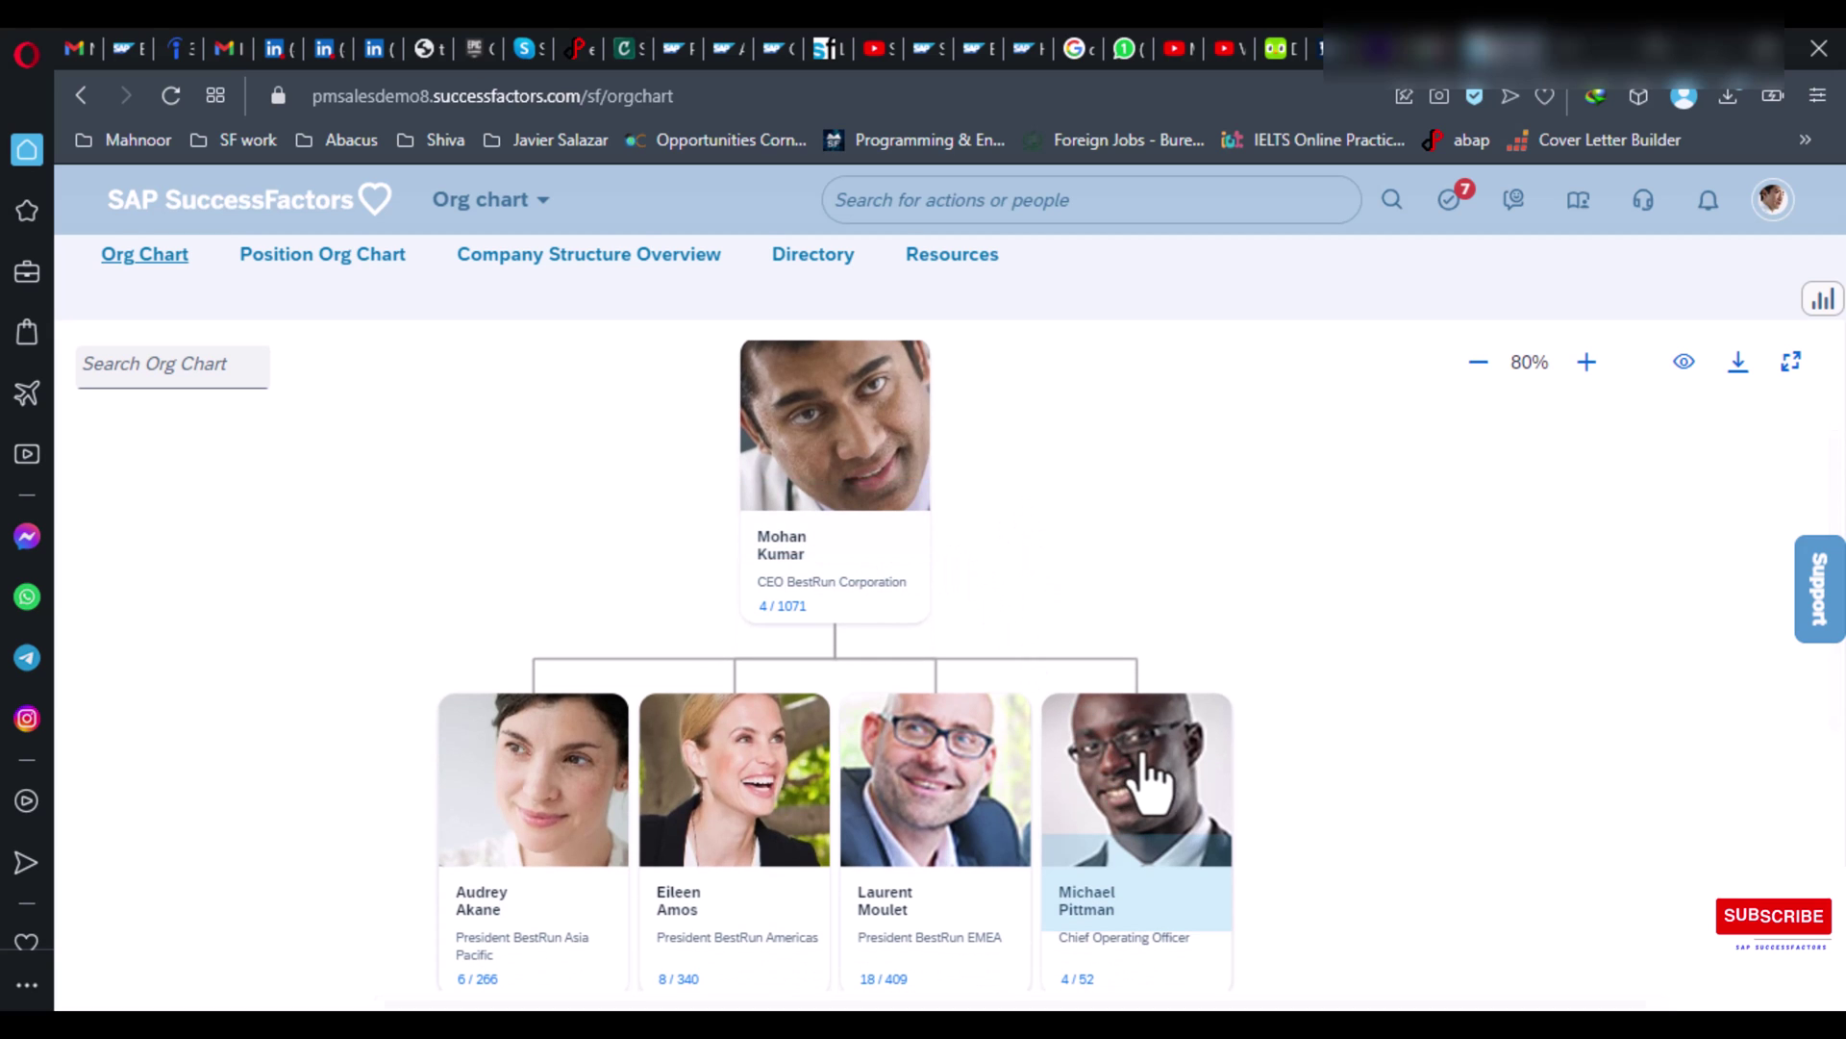
left_click_drag(1379, 641, 1381, 589)
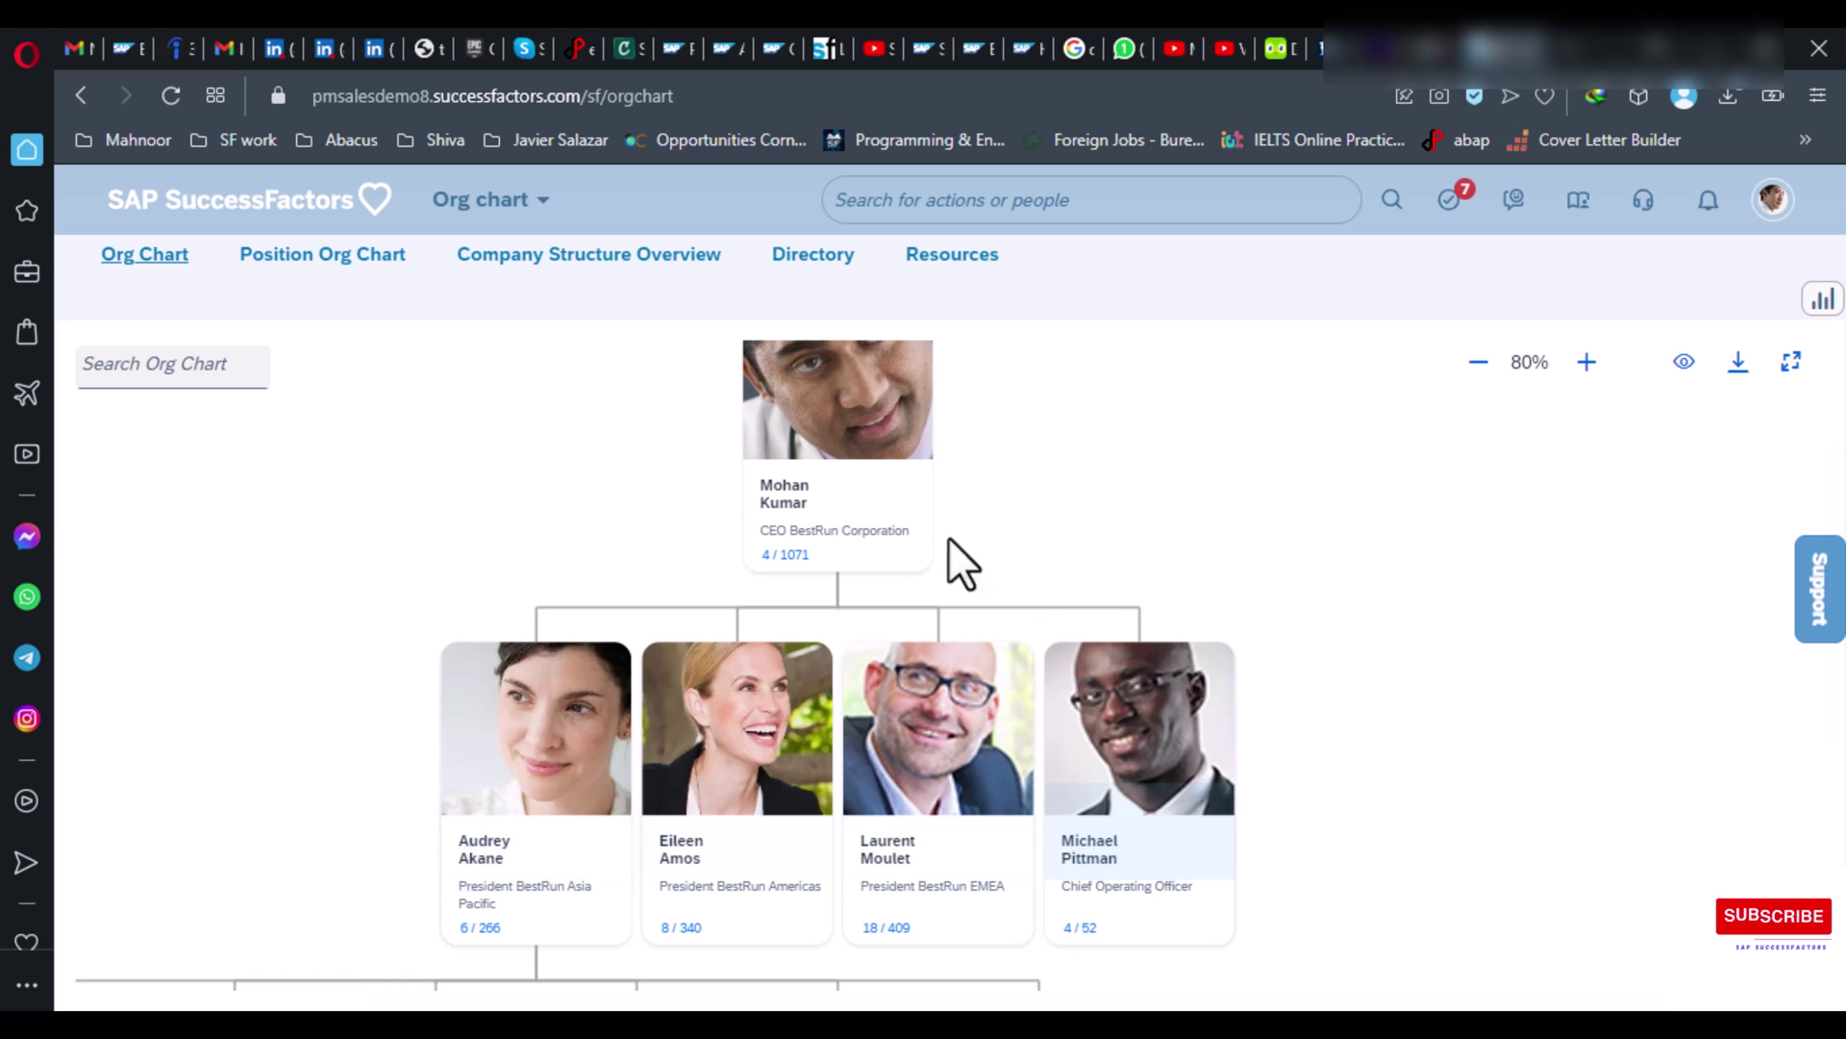
left_click_drag(915, 453, 1150, 465)
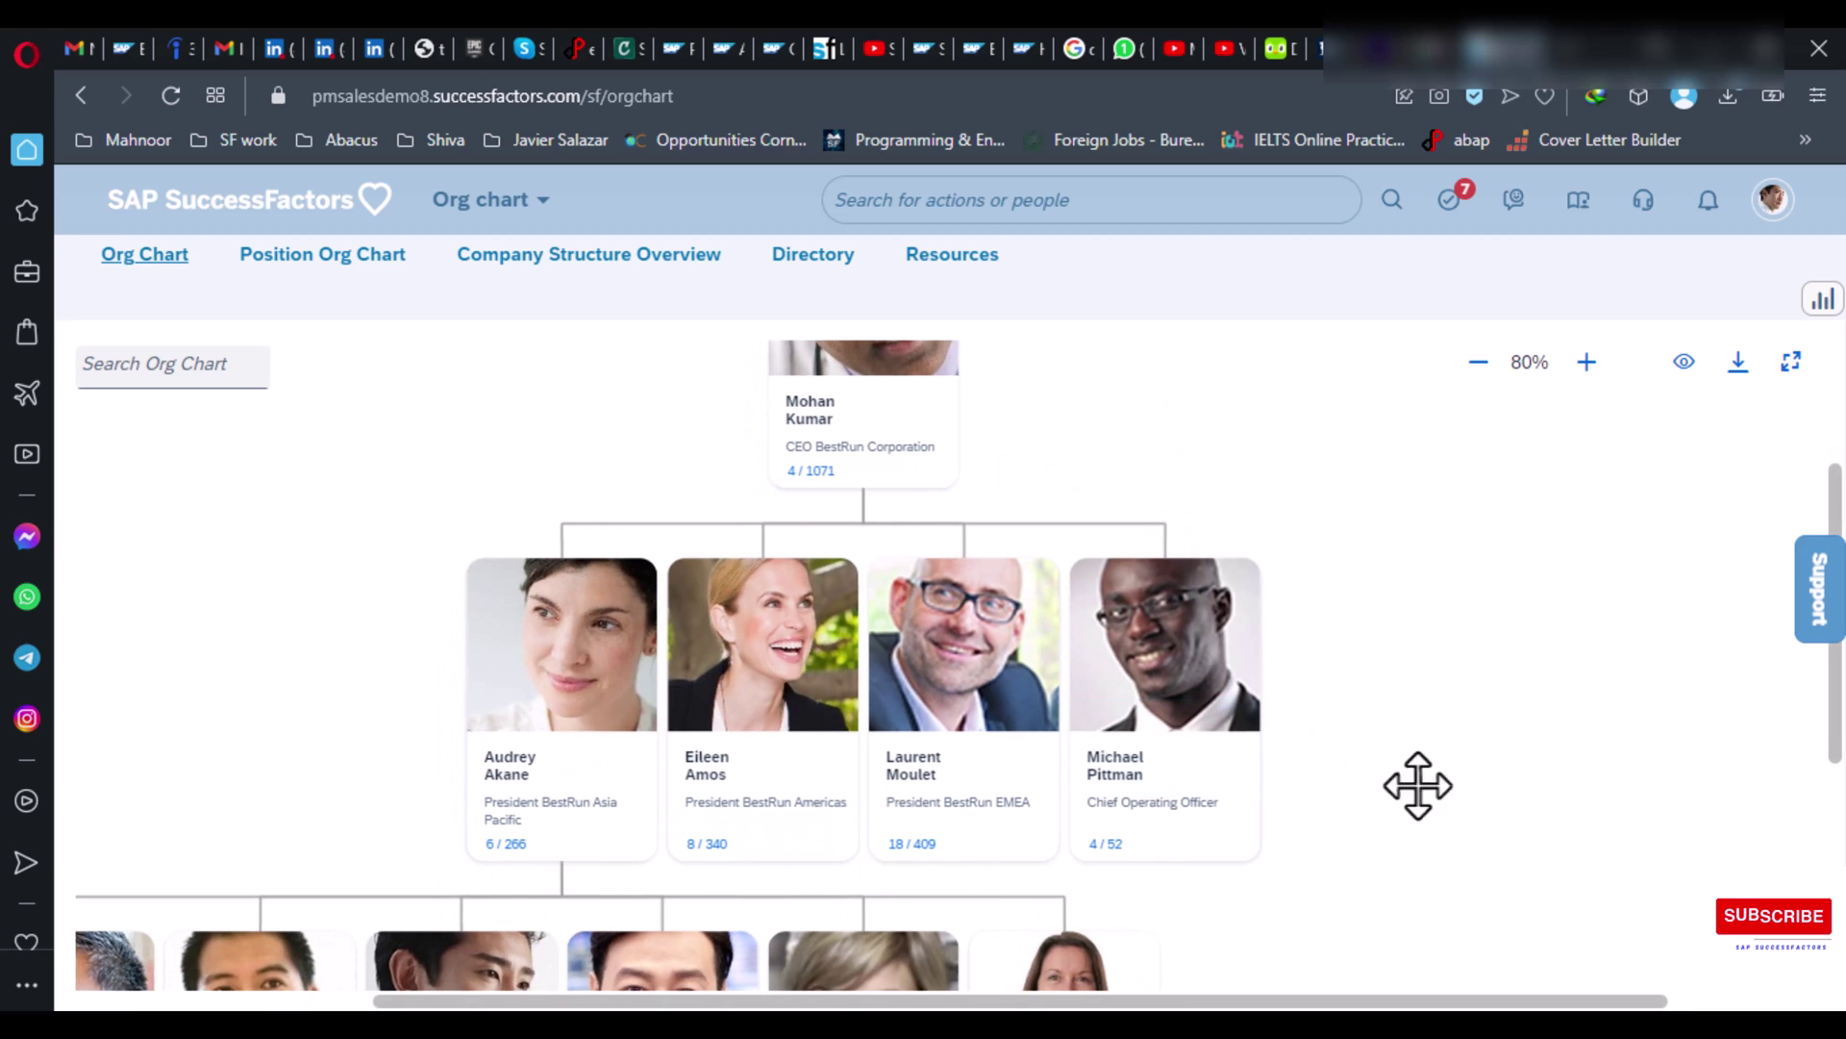
left_click_drag(1418, 786, 1567, 671)
left_click_drag(1496, 890, 1545, 824)
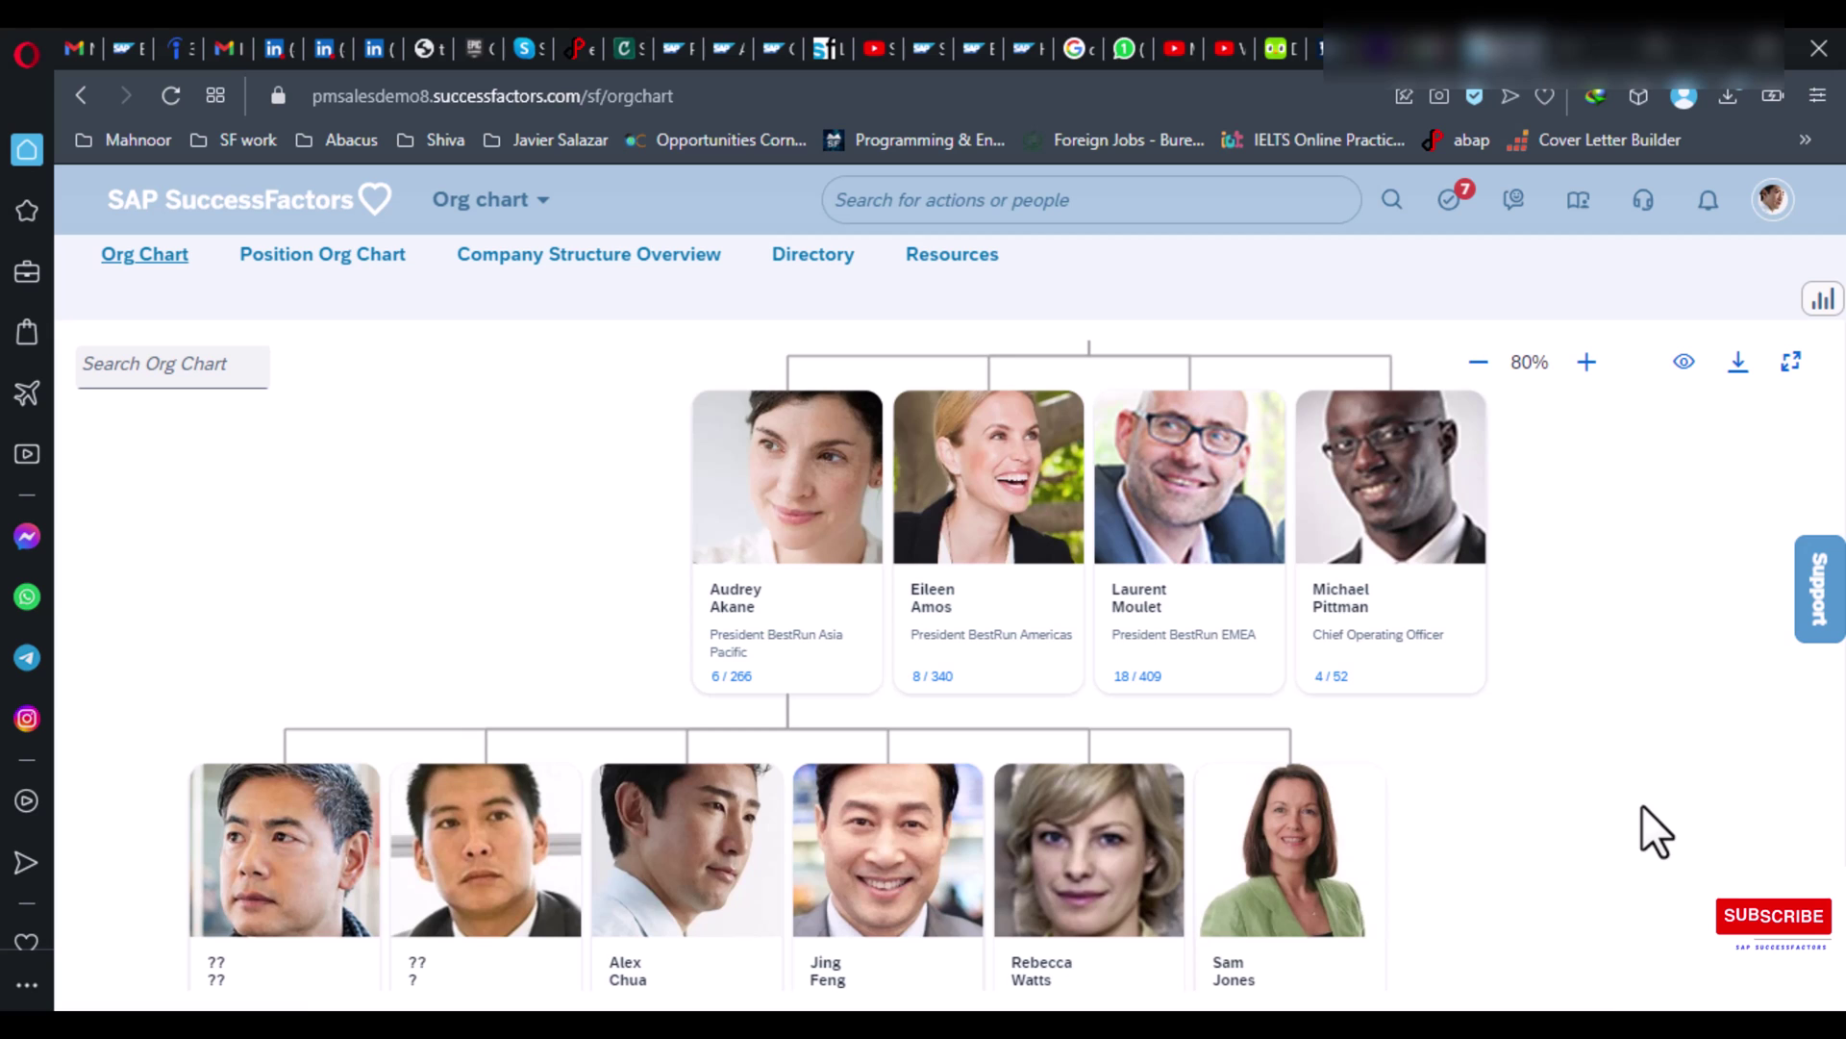
Step: Scroll around the org chart, then switch to Admin Center from the module menu
scroll(1640, 804, "up", 2)
scroll(1606, 865, "up", 2)
scroll(1587, 836, "up", 3)
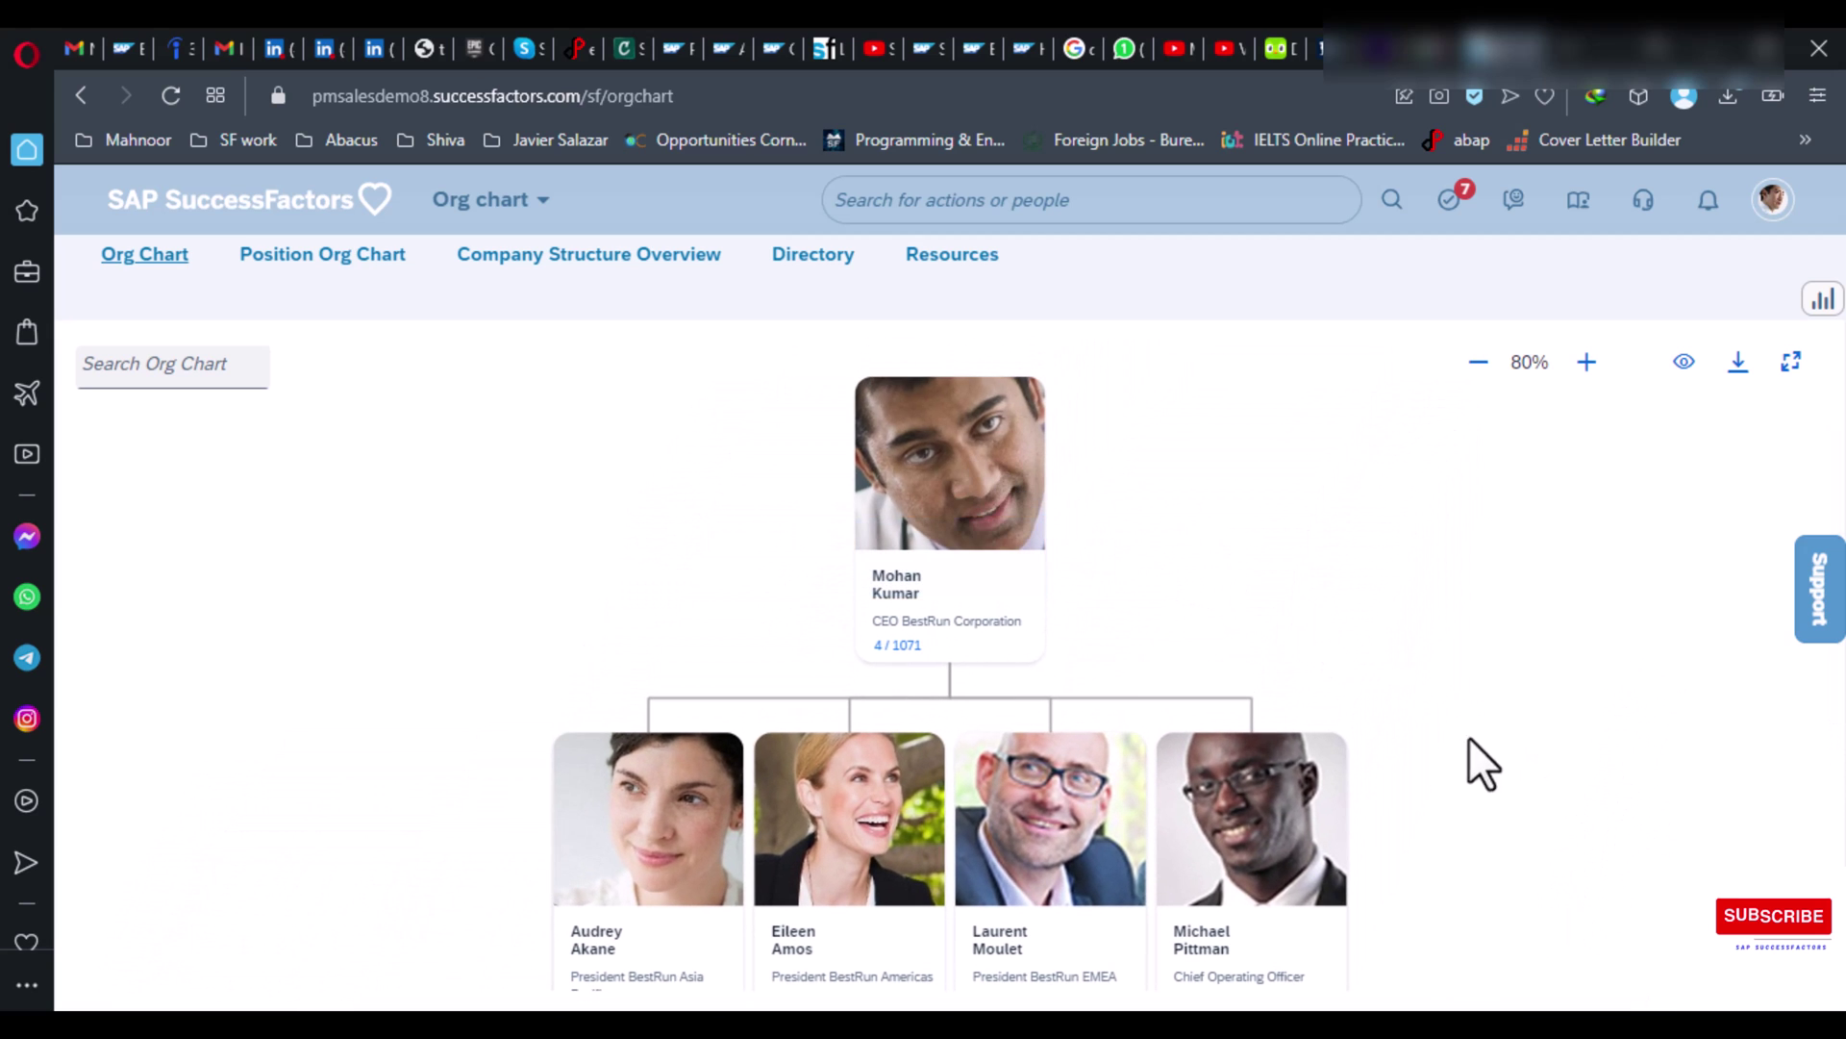
left_click_drag(1468, 737, 1487, 693)
scroll(1486, 693, "down", 1)
scroll(1504, 886, "down", 2)
scroll(1467, 644, "down", 1)
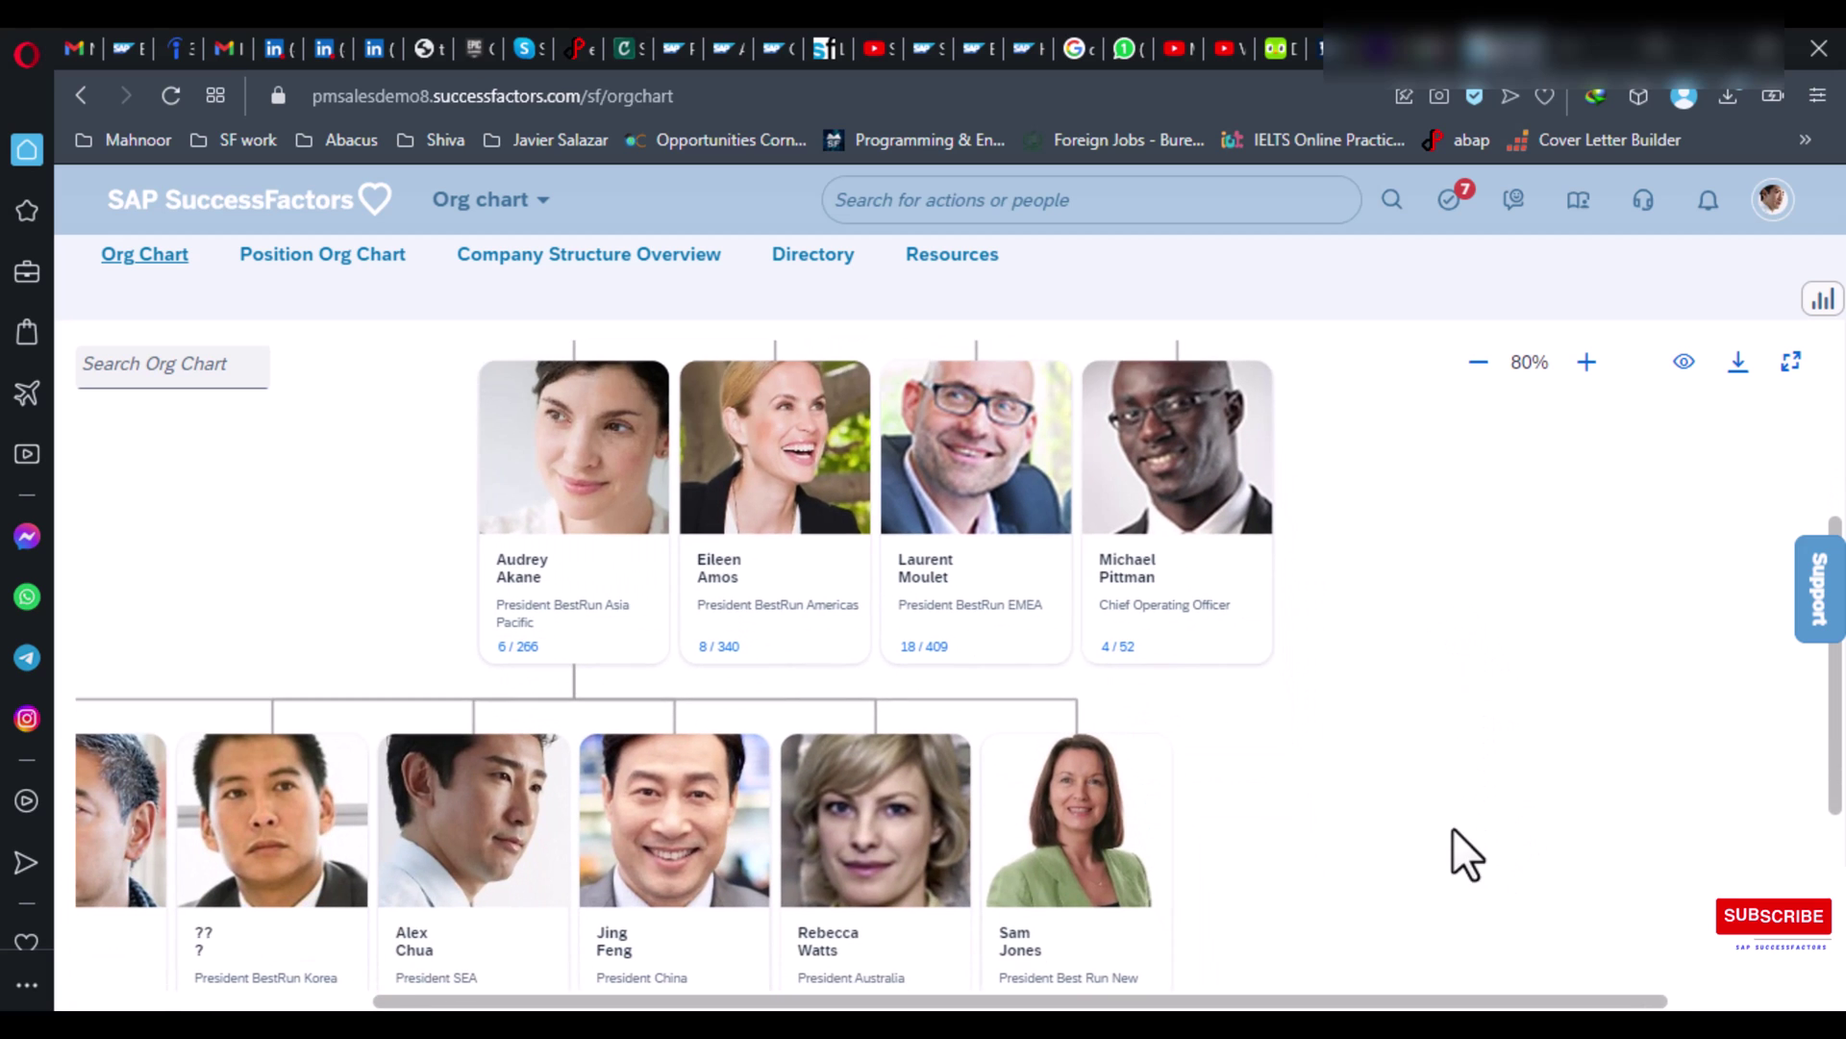
scroll(1454, 853, "down", 2)
scroll(1448, 798, "down", 1)
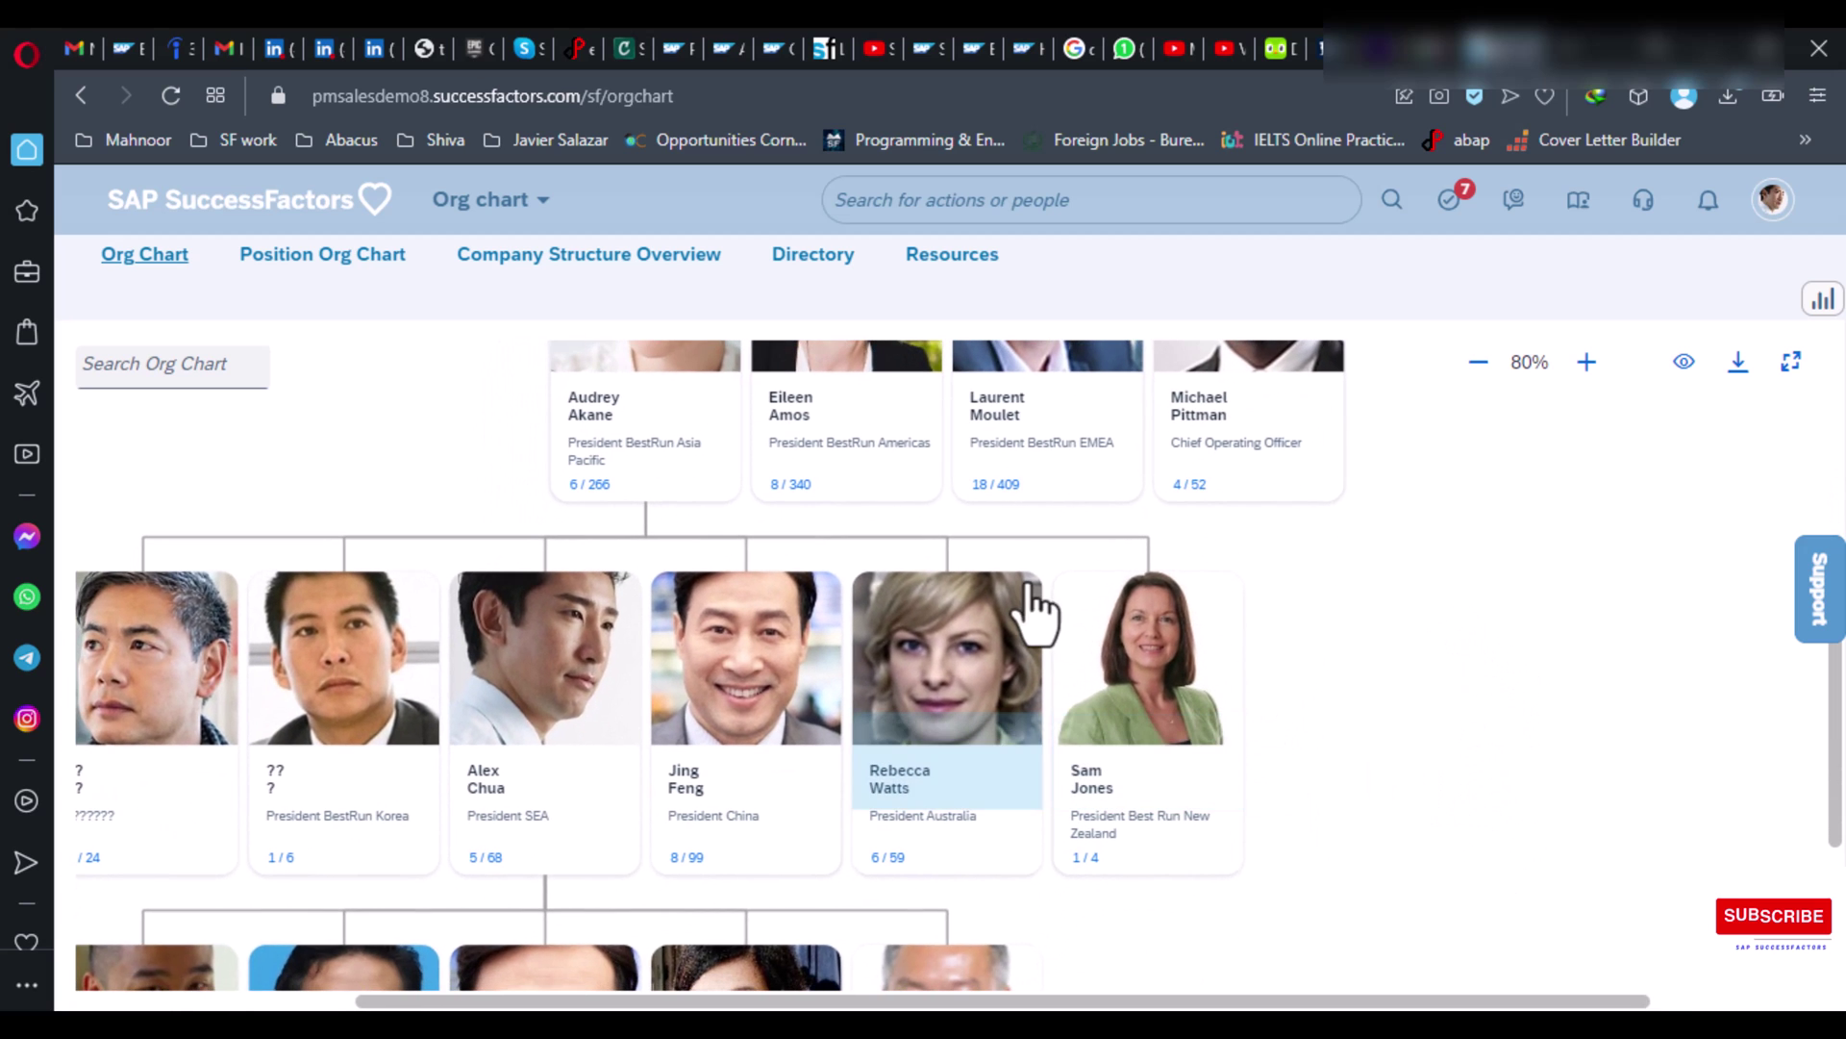
left_click(543, 202)
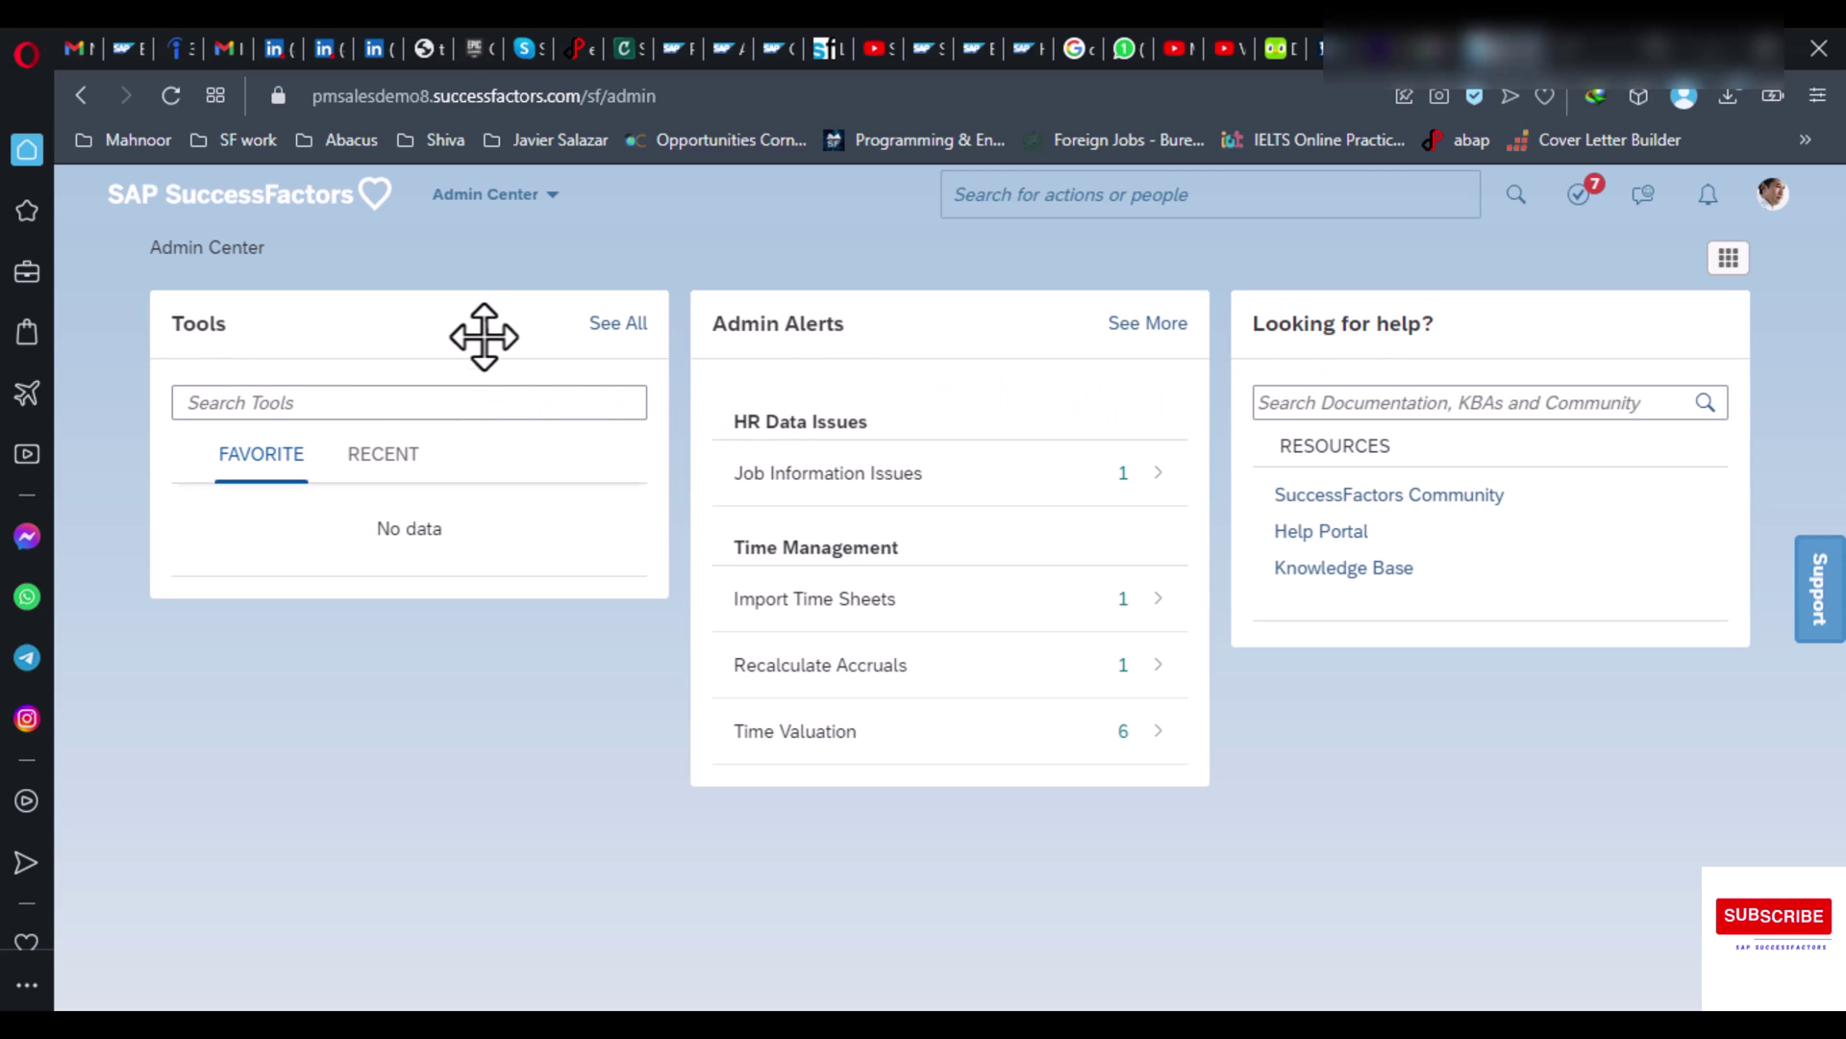
left_click(616, 325)
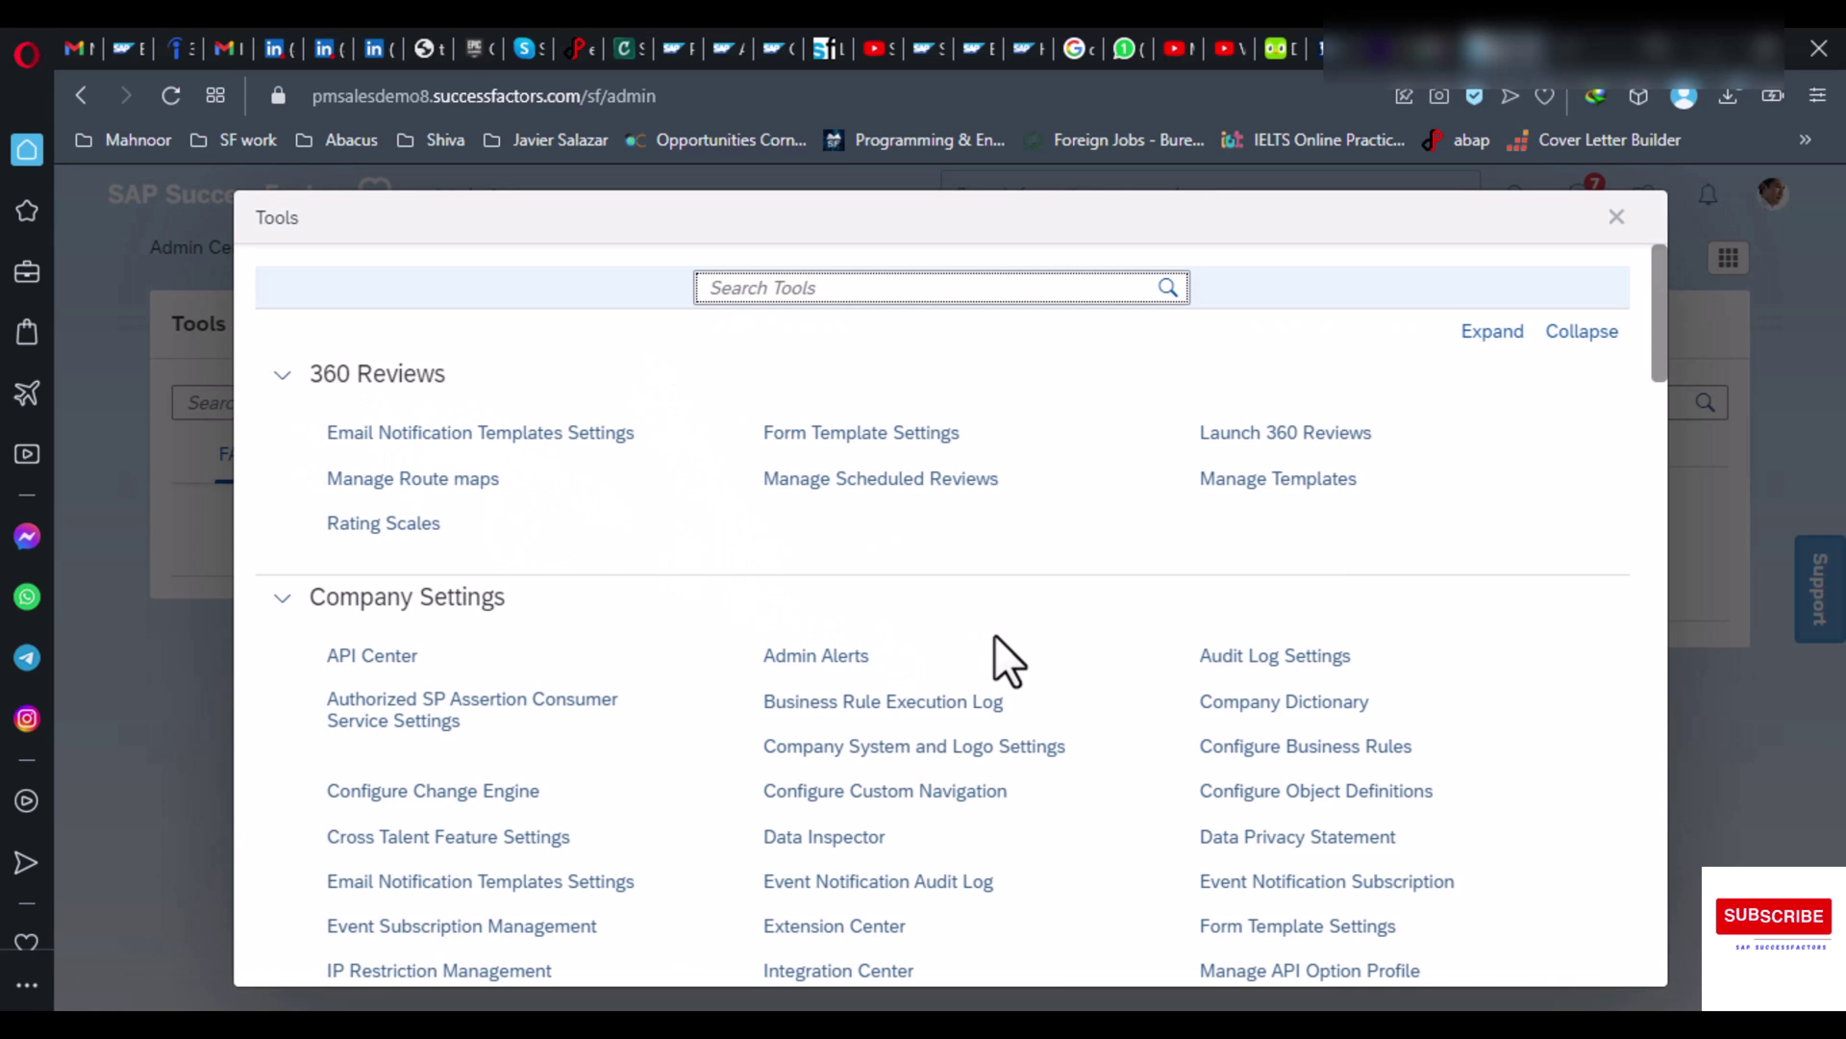
scroll(994, 632, "down", 2)
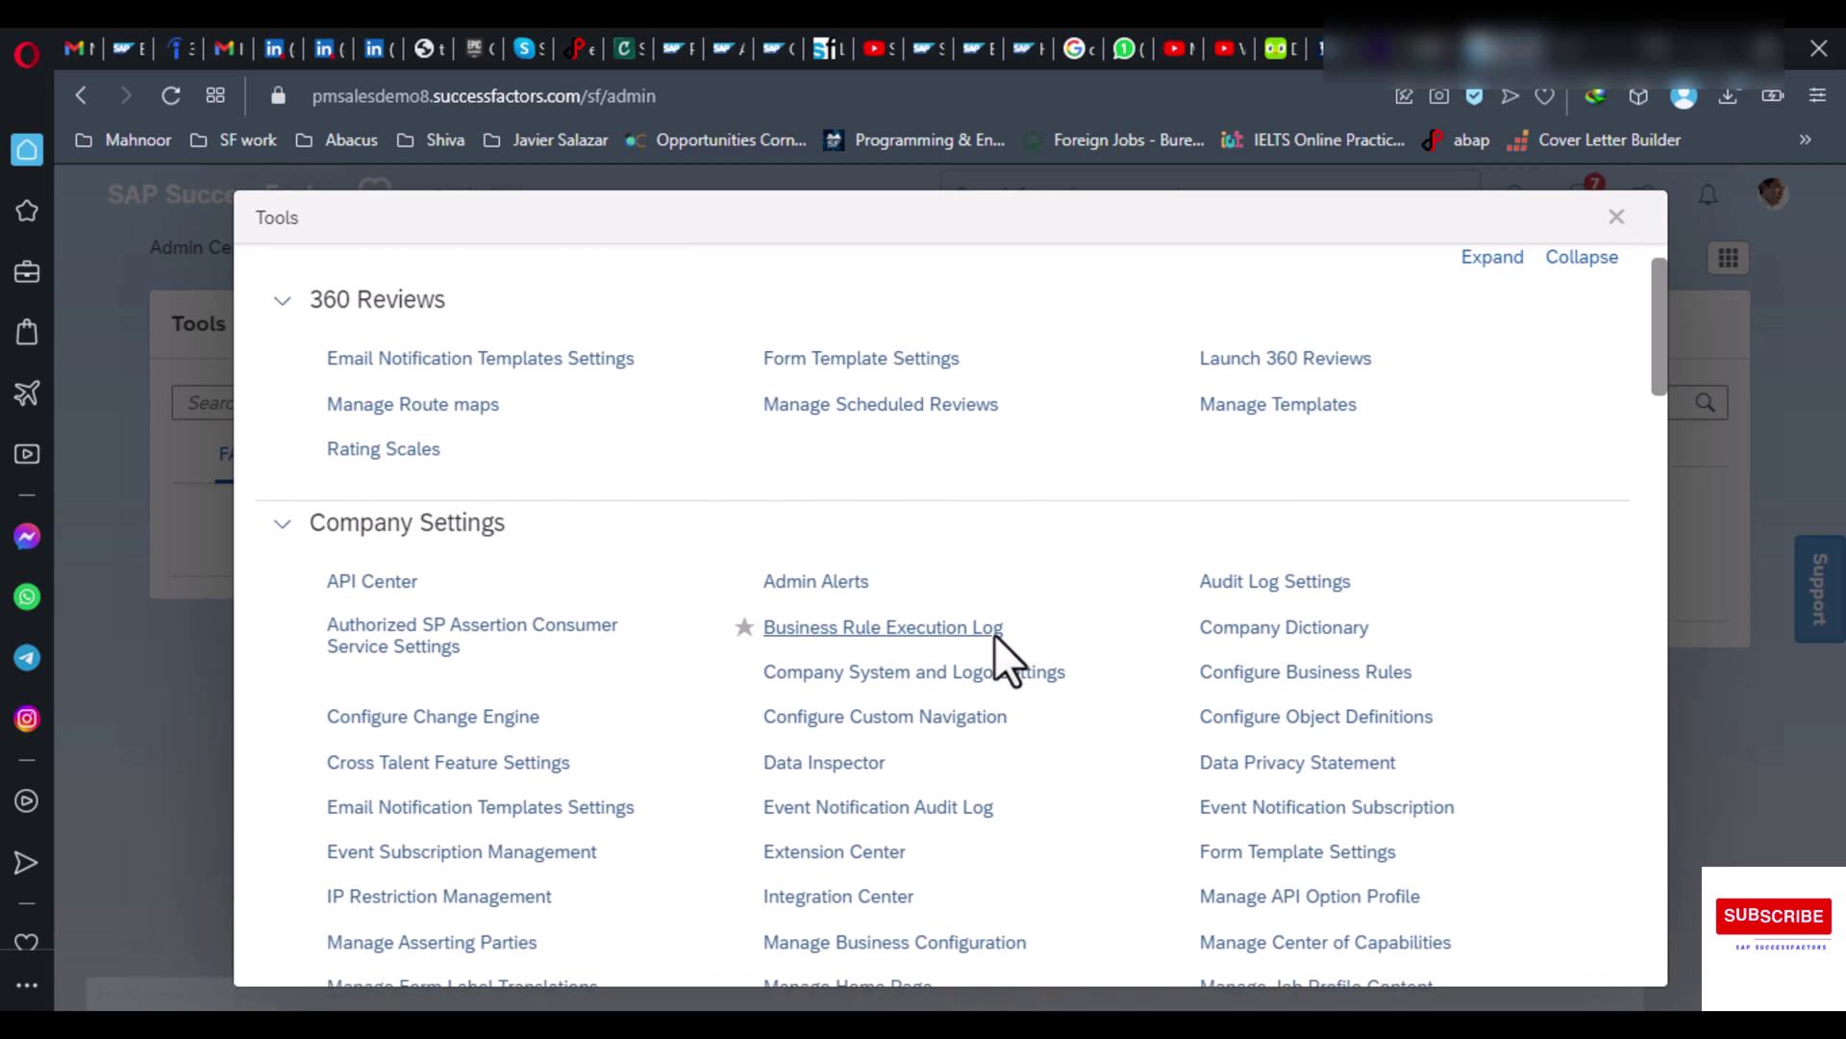
scroll(994, 632, "up", 3)
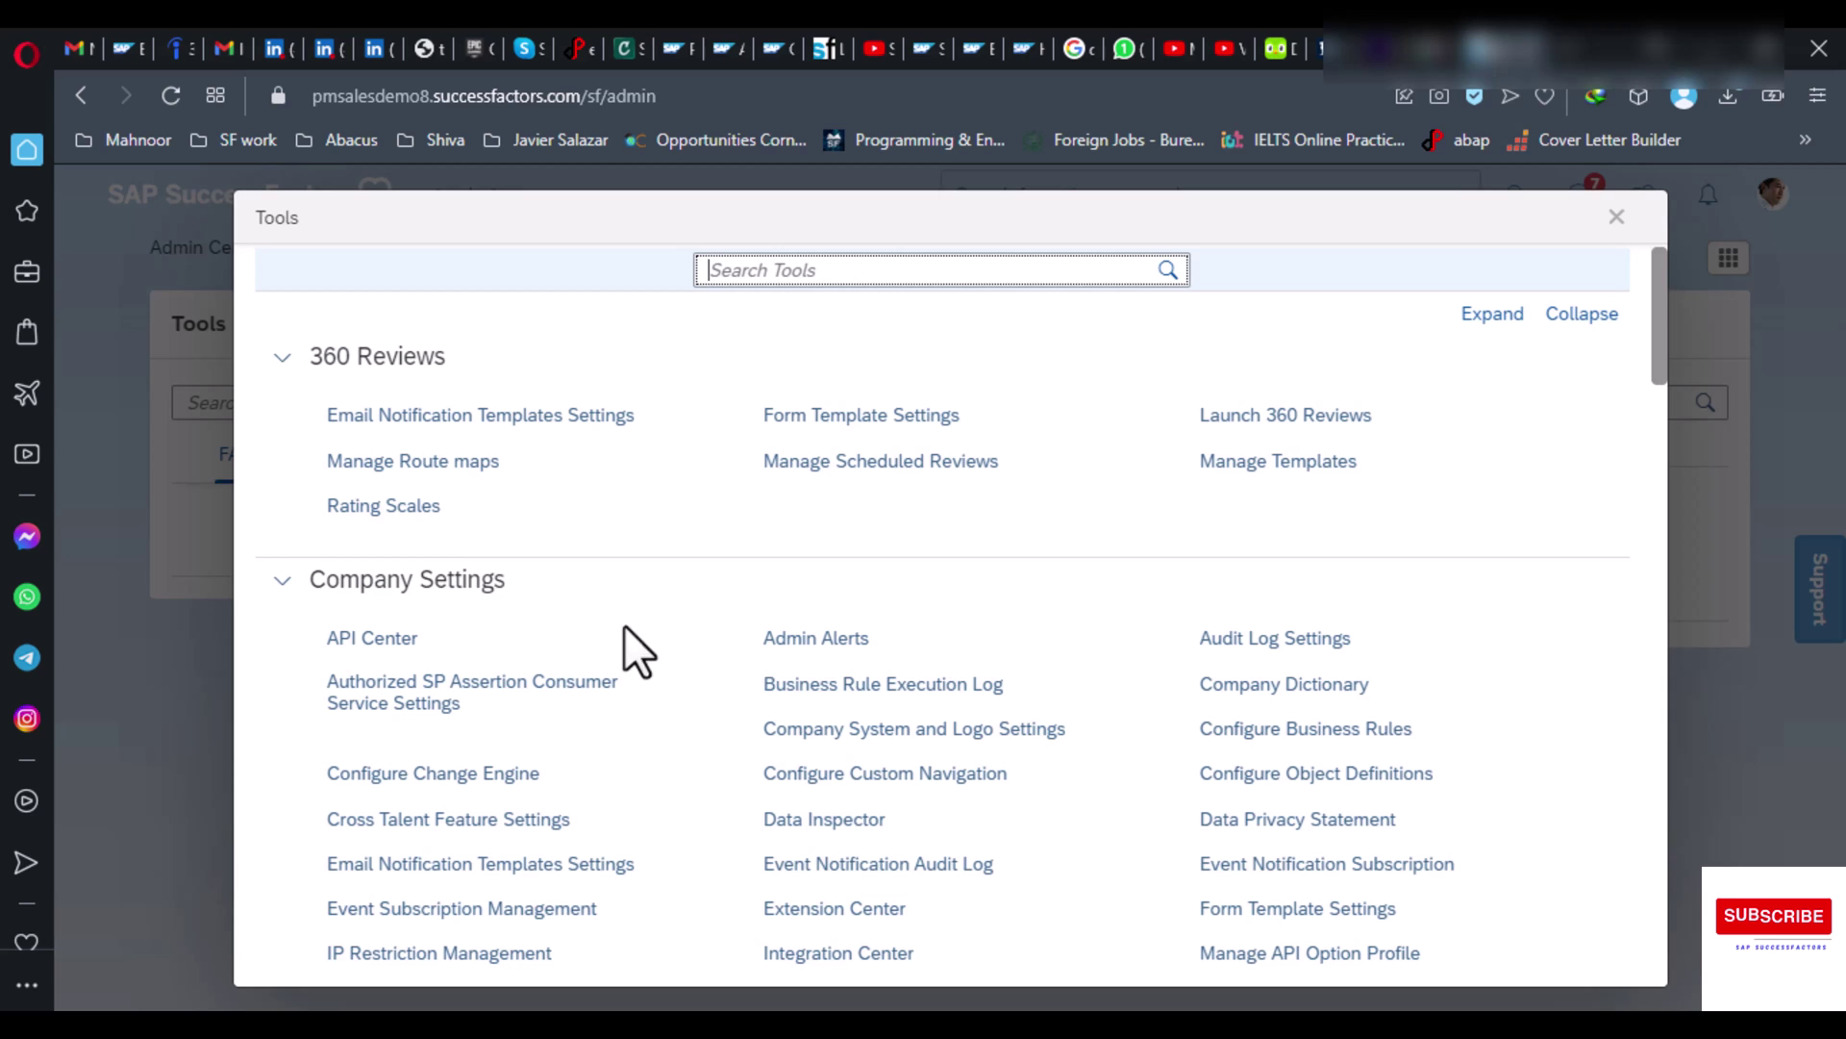
scroll(643, 625, "down", 3)
scroll(643, 625, "down", 3)
scroll(642, 625, "down", 3)
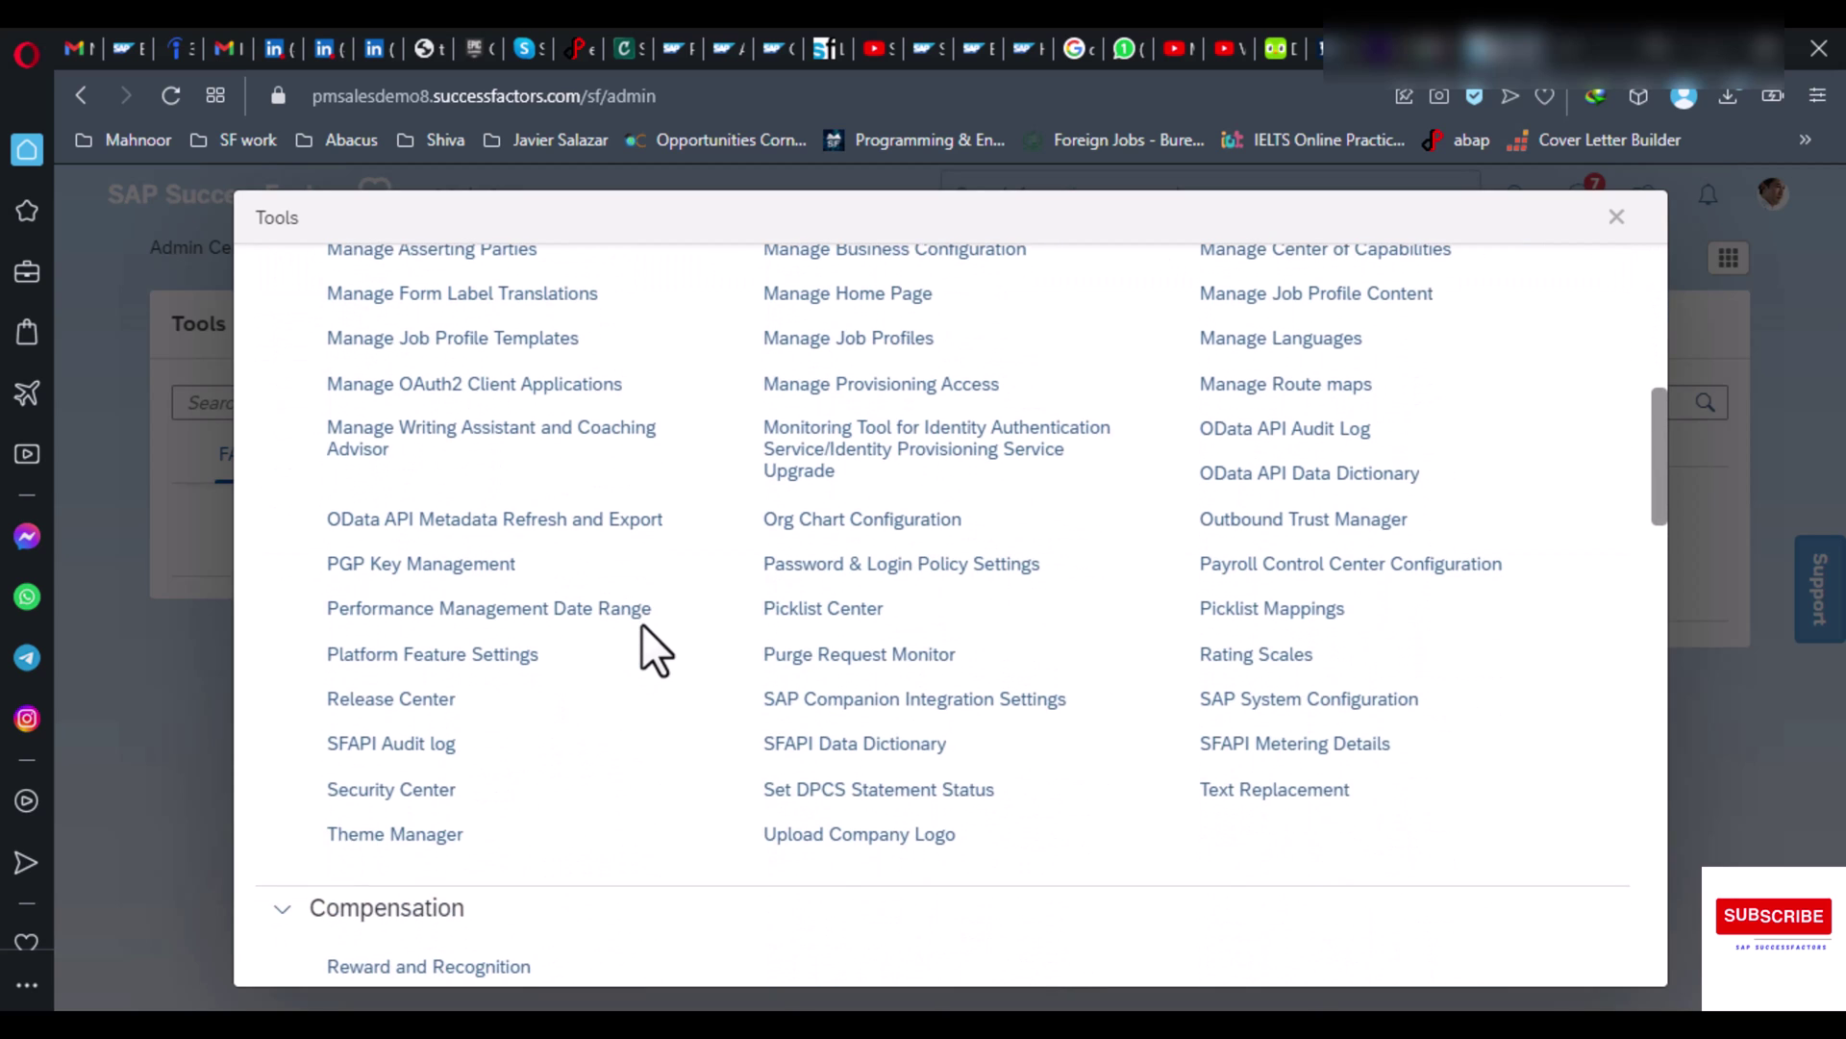
scroll(642, 625, "down", 2)
scroll(643, 625, "down", 3)
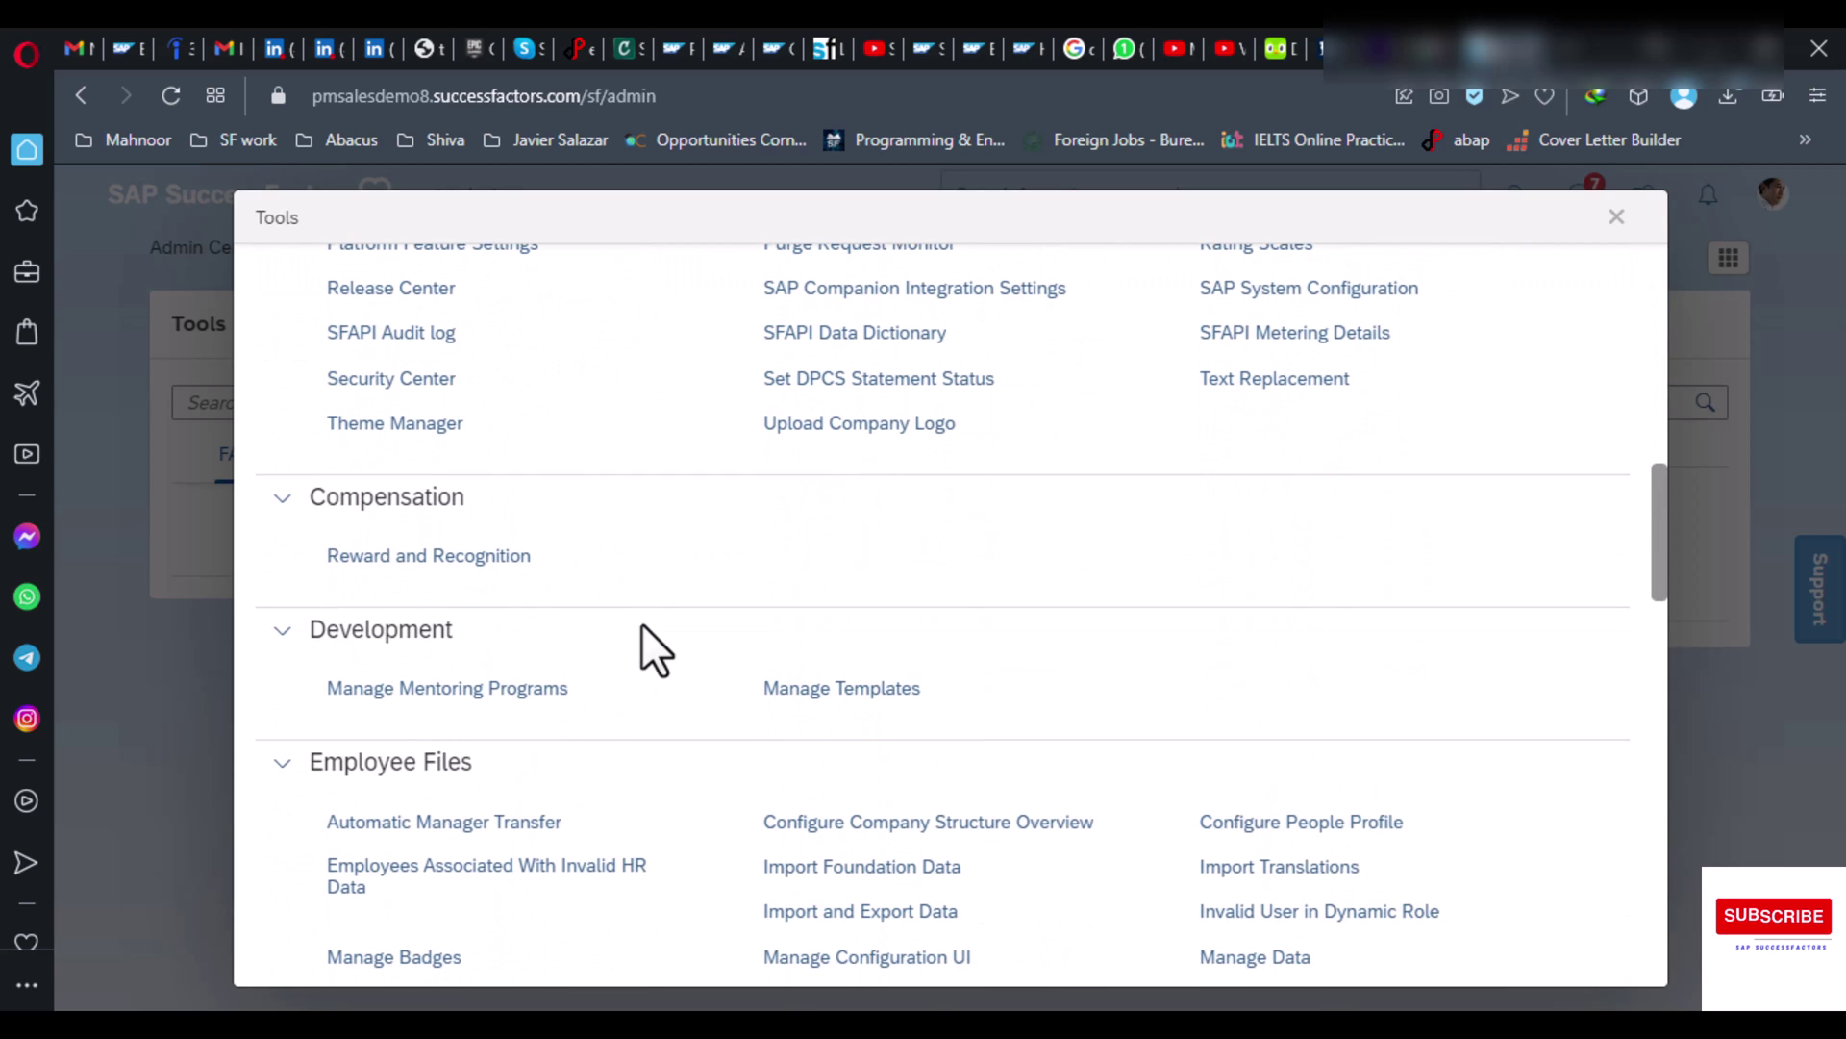
scroll(642, 625, "down", 3)
scroll(642, 625, "down", 4)
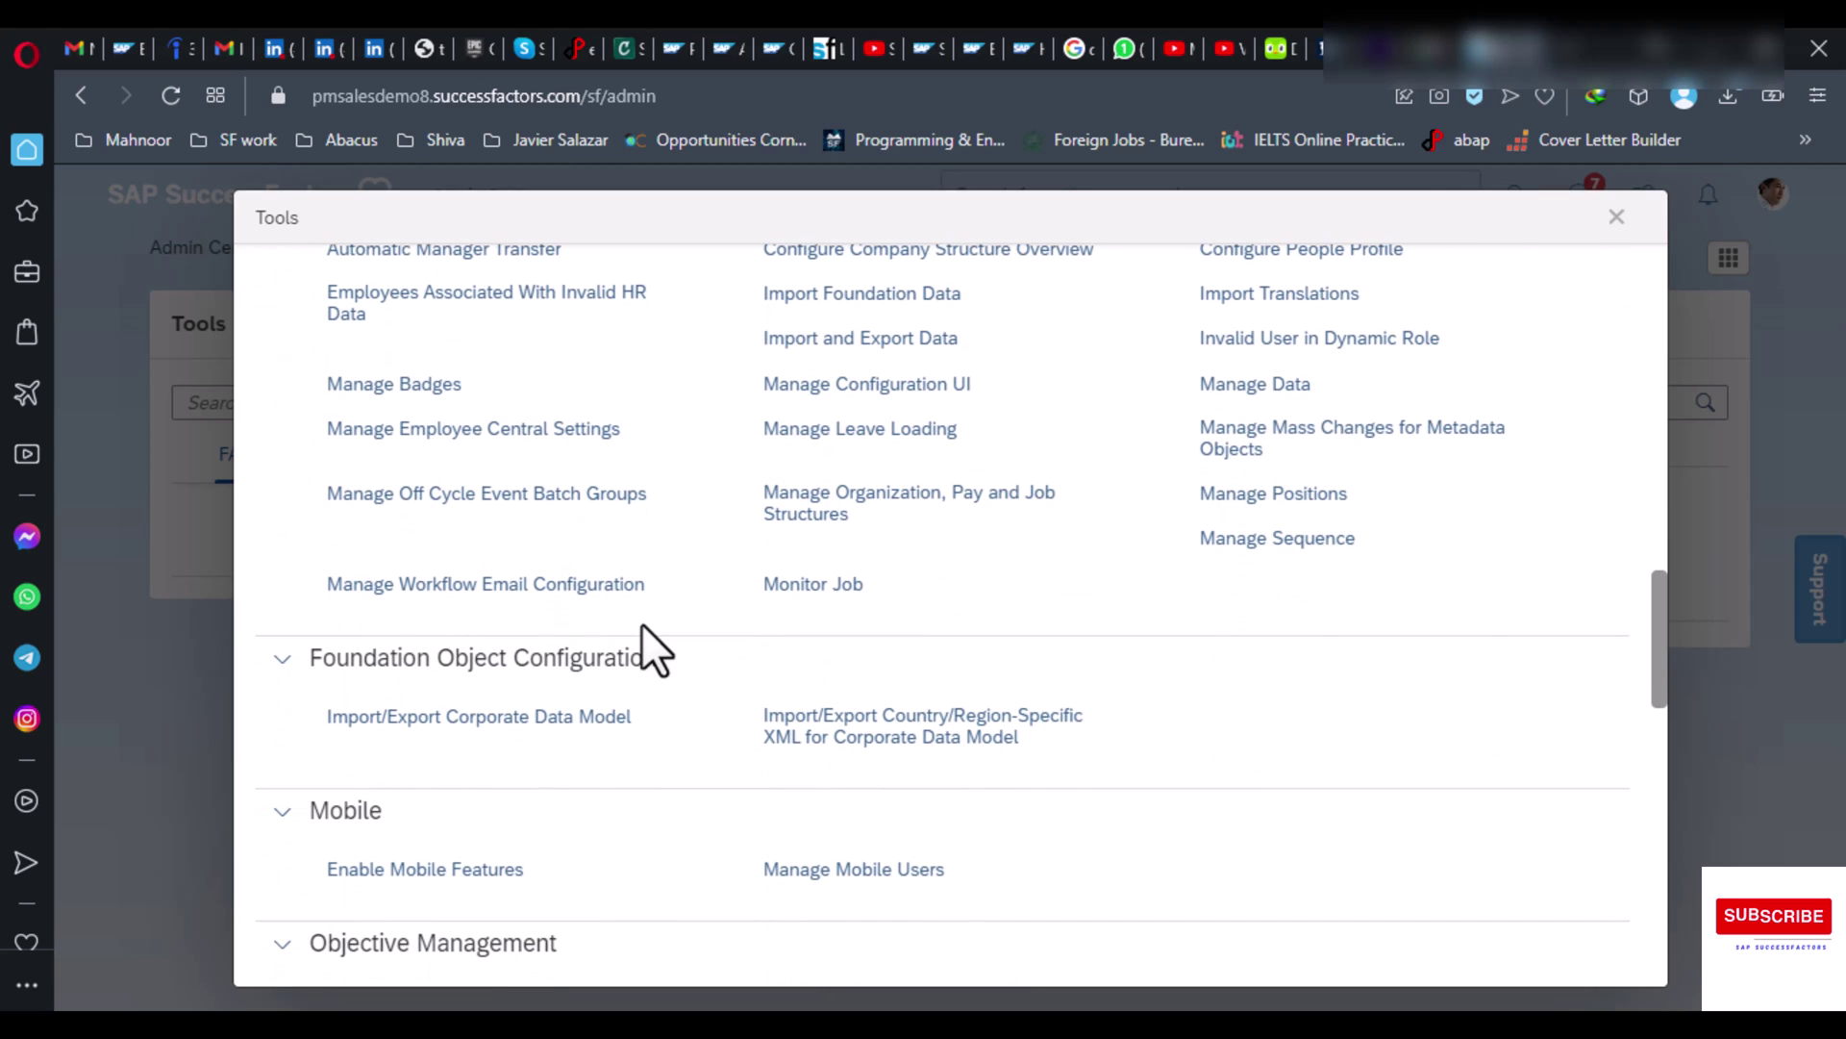
scroll(642, 625, "down", 1)
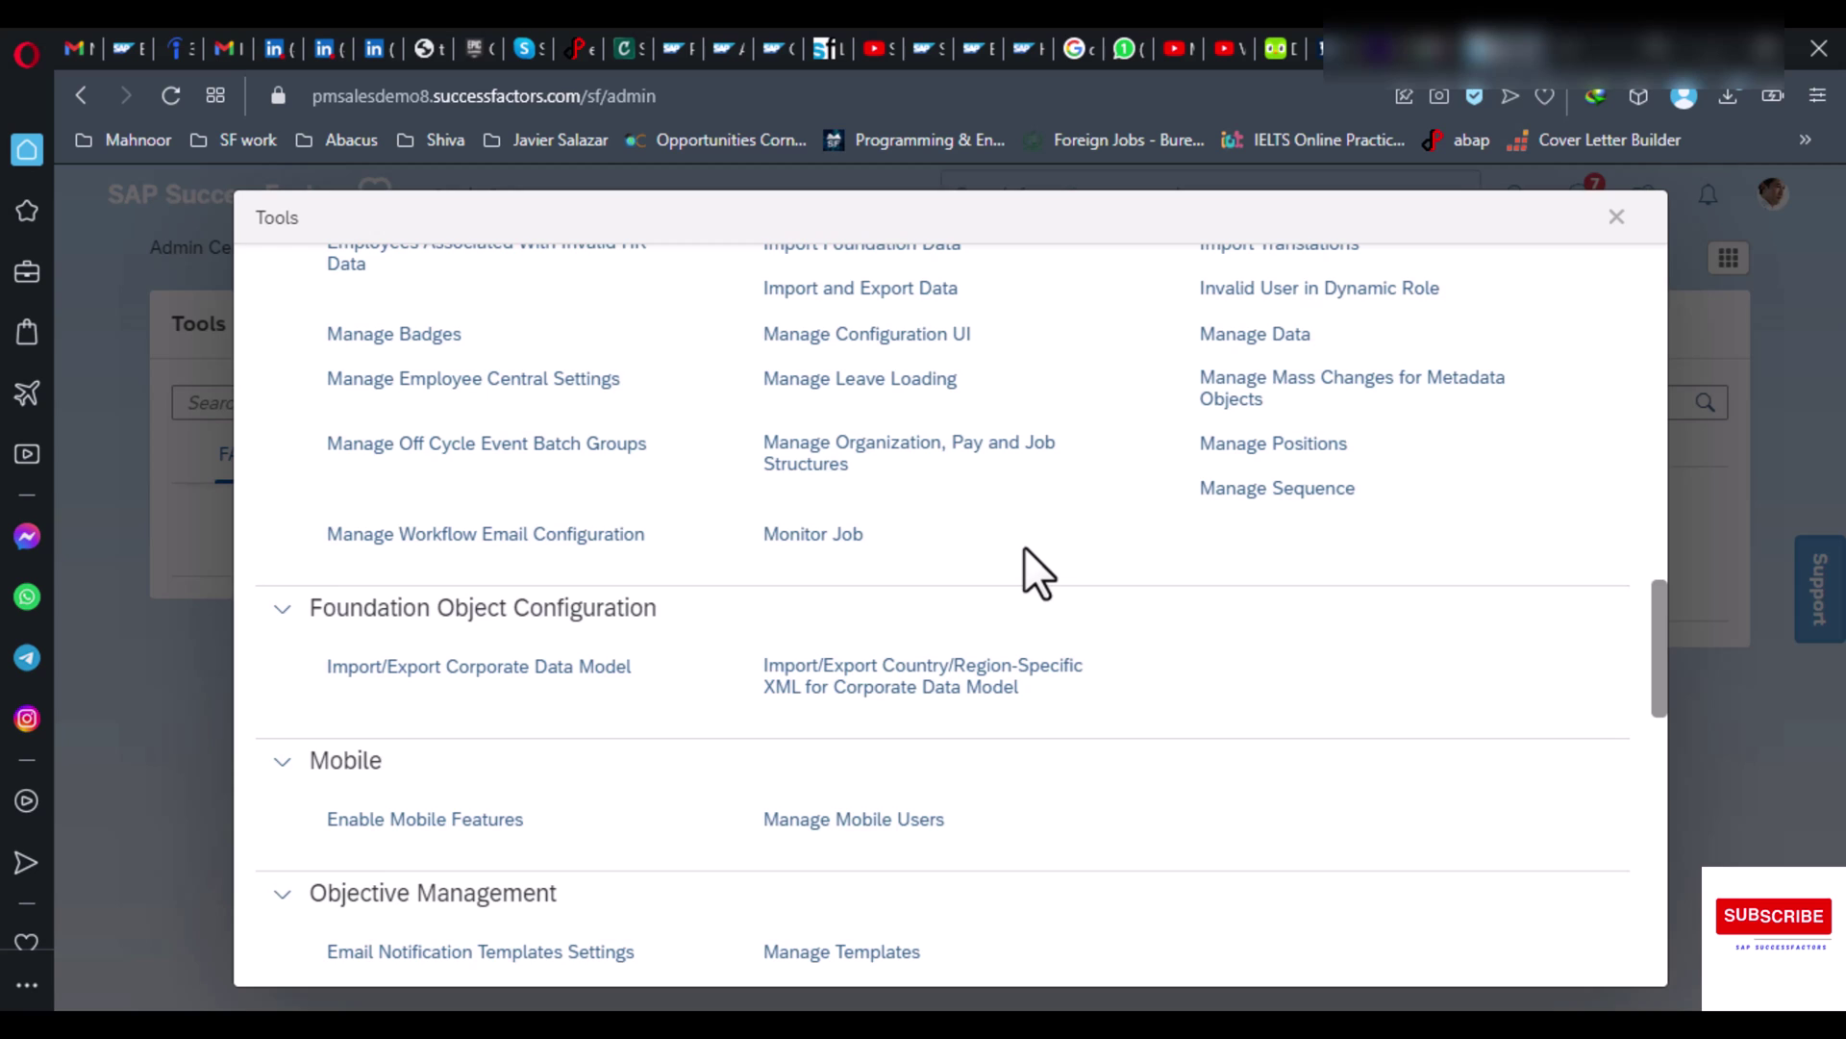
scroll(1024, 553, "up", 2)
scroll(1024, 553, "up", 4)
scroll(1024, 553, "up", 5)
scroll(1024, 552, "up", 2)
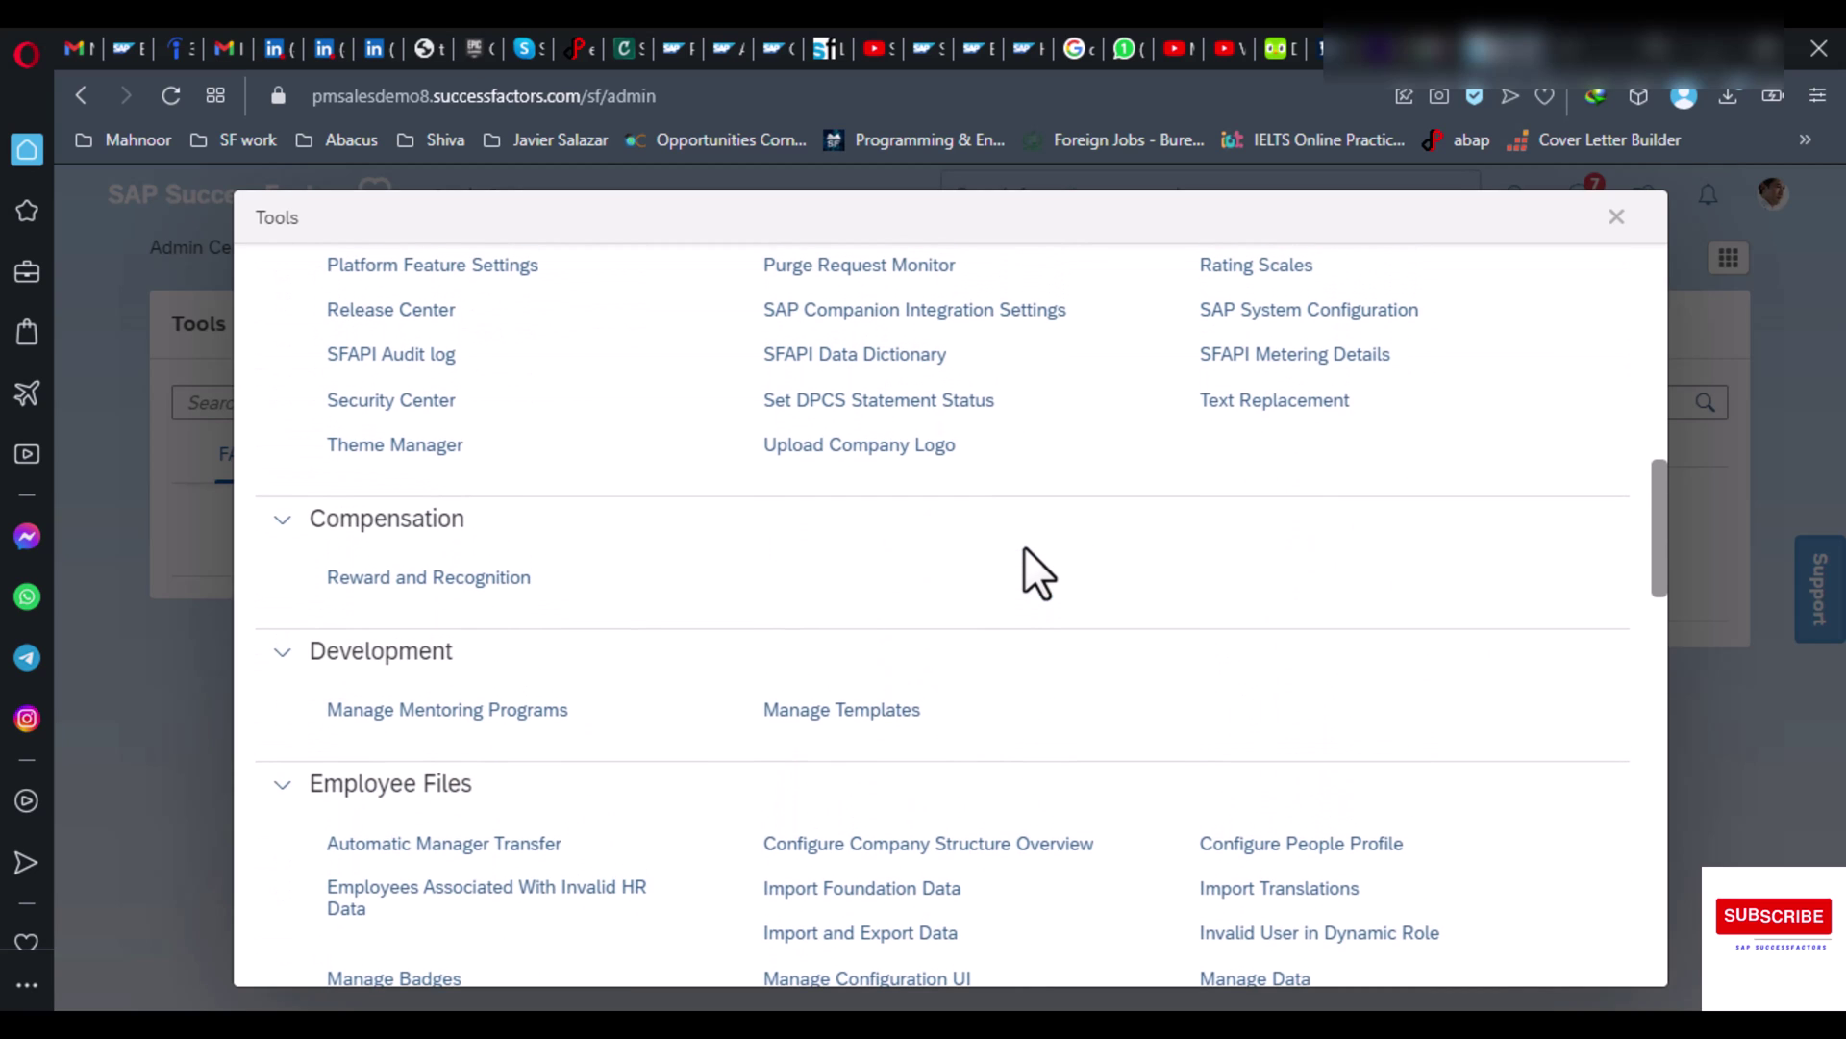
left_click(1617, 218)
left_click(540, 197)
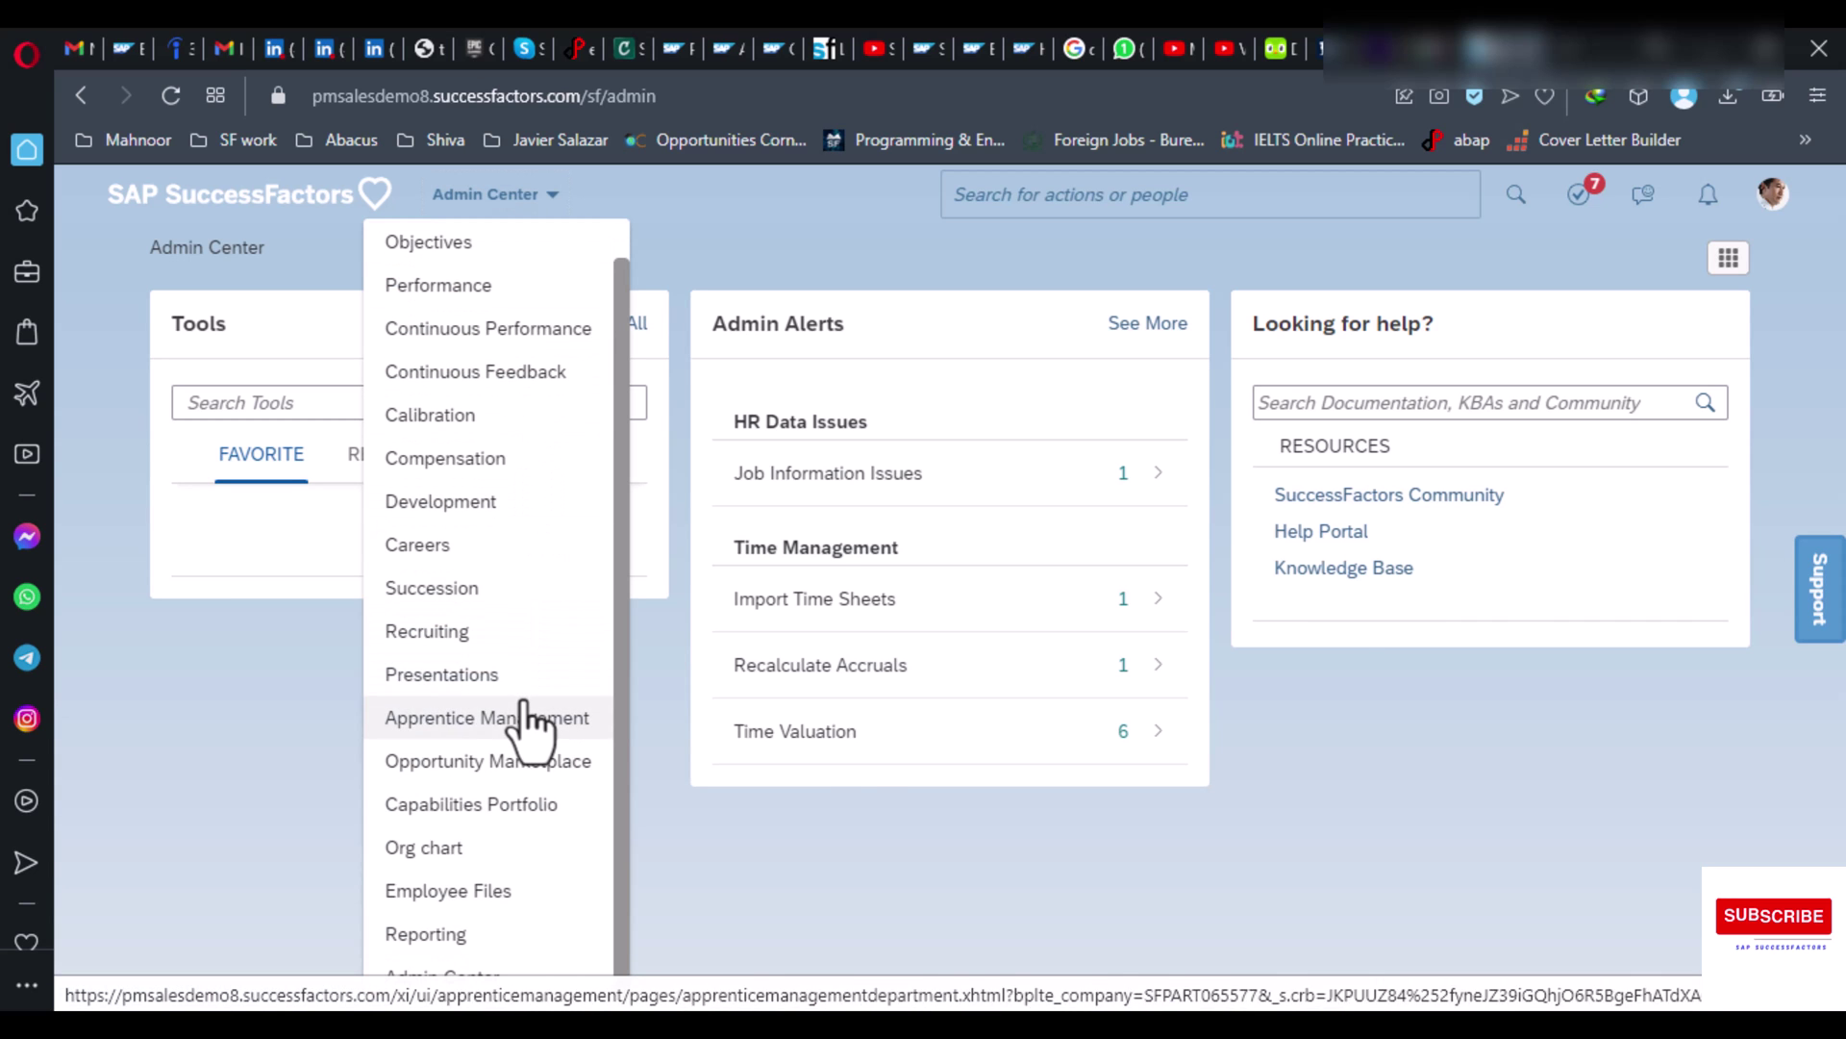
left_click(500, 894)
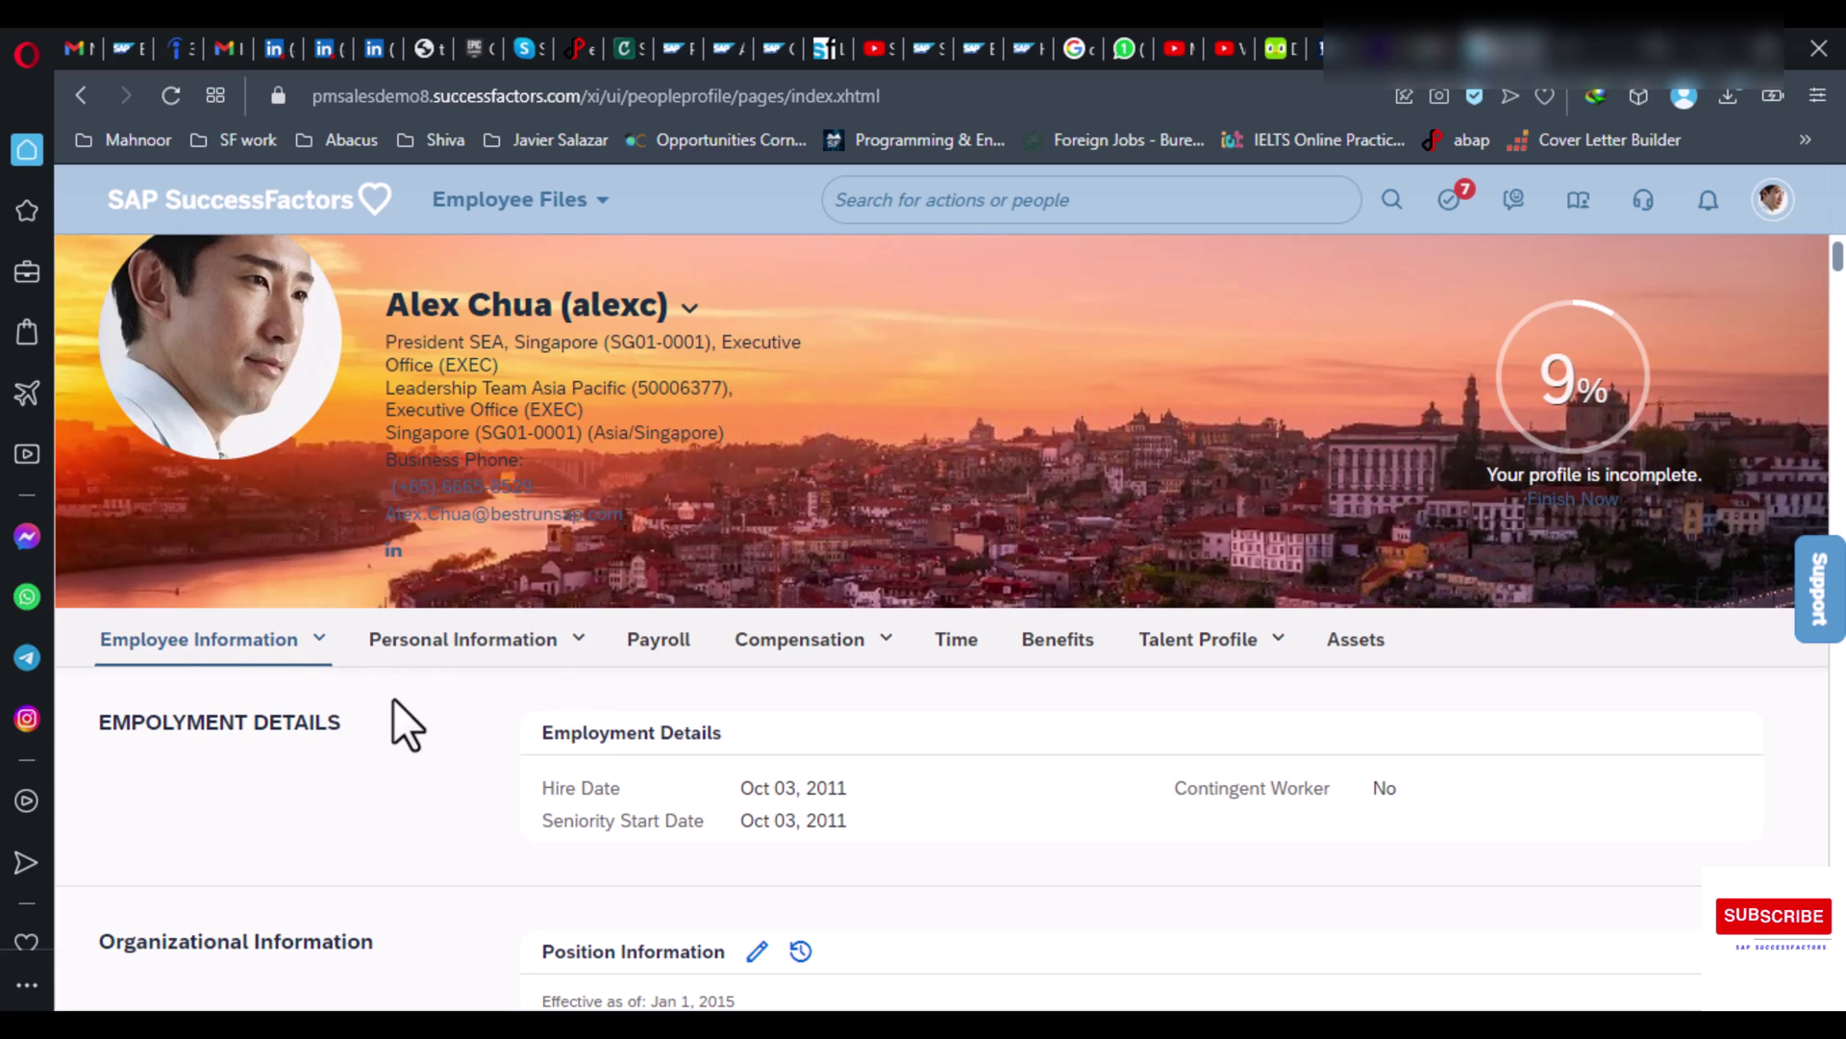
scroll(393, 700, "down", 1)
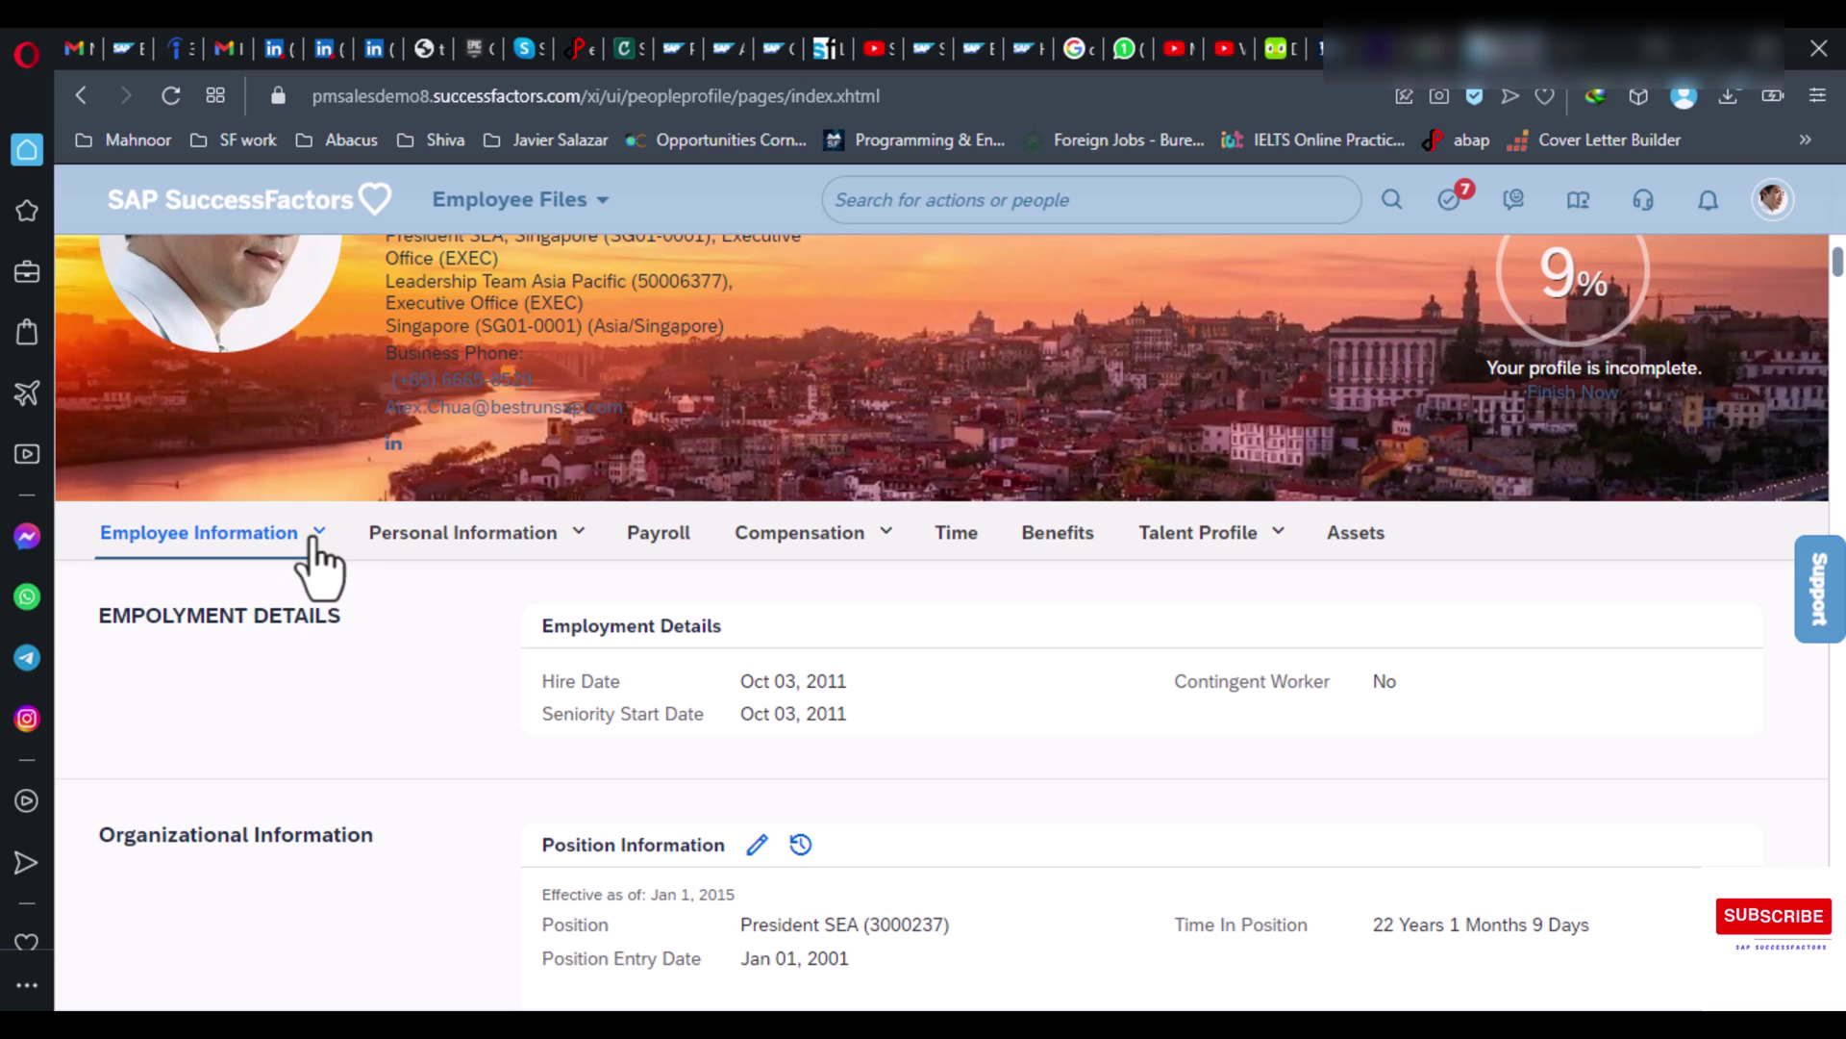
left_click(275, 614)
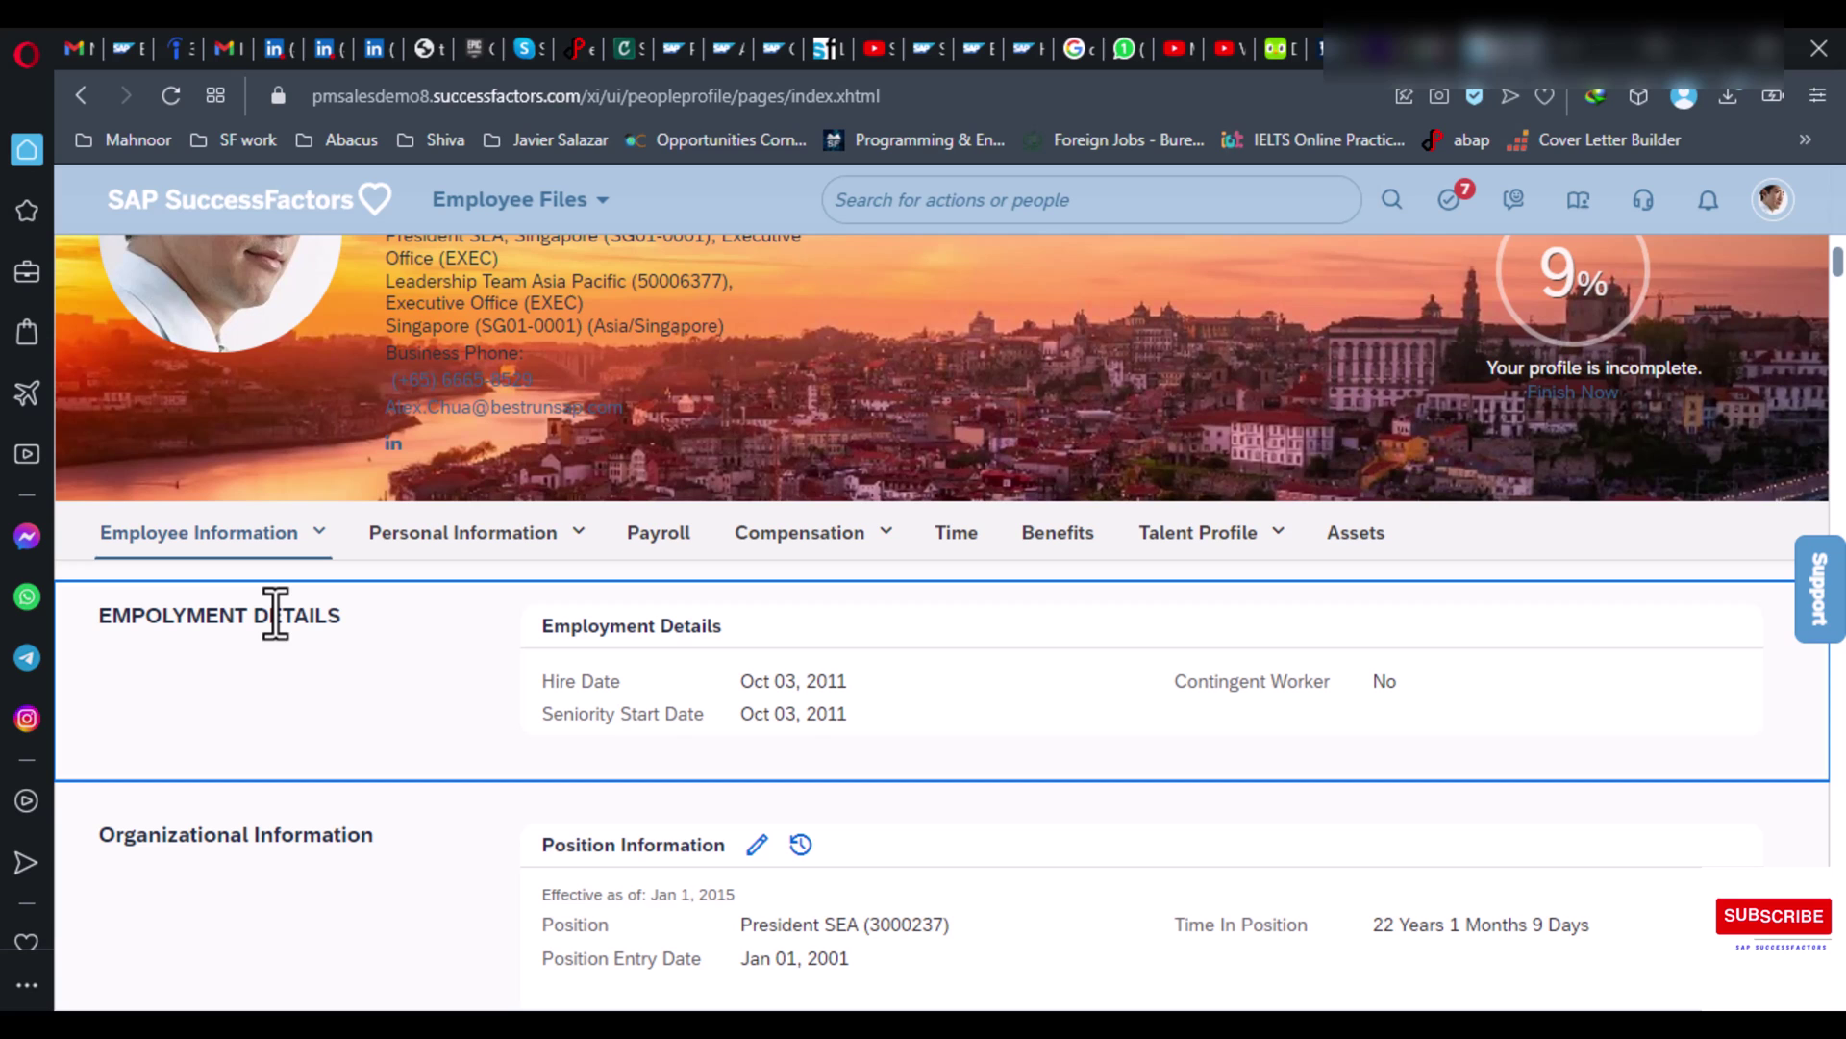
scroll(319, 642, "down", 1)
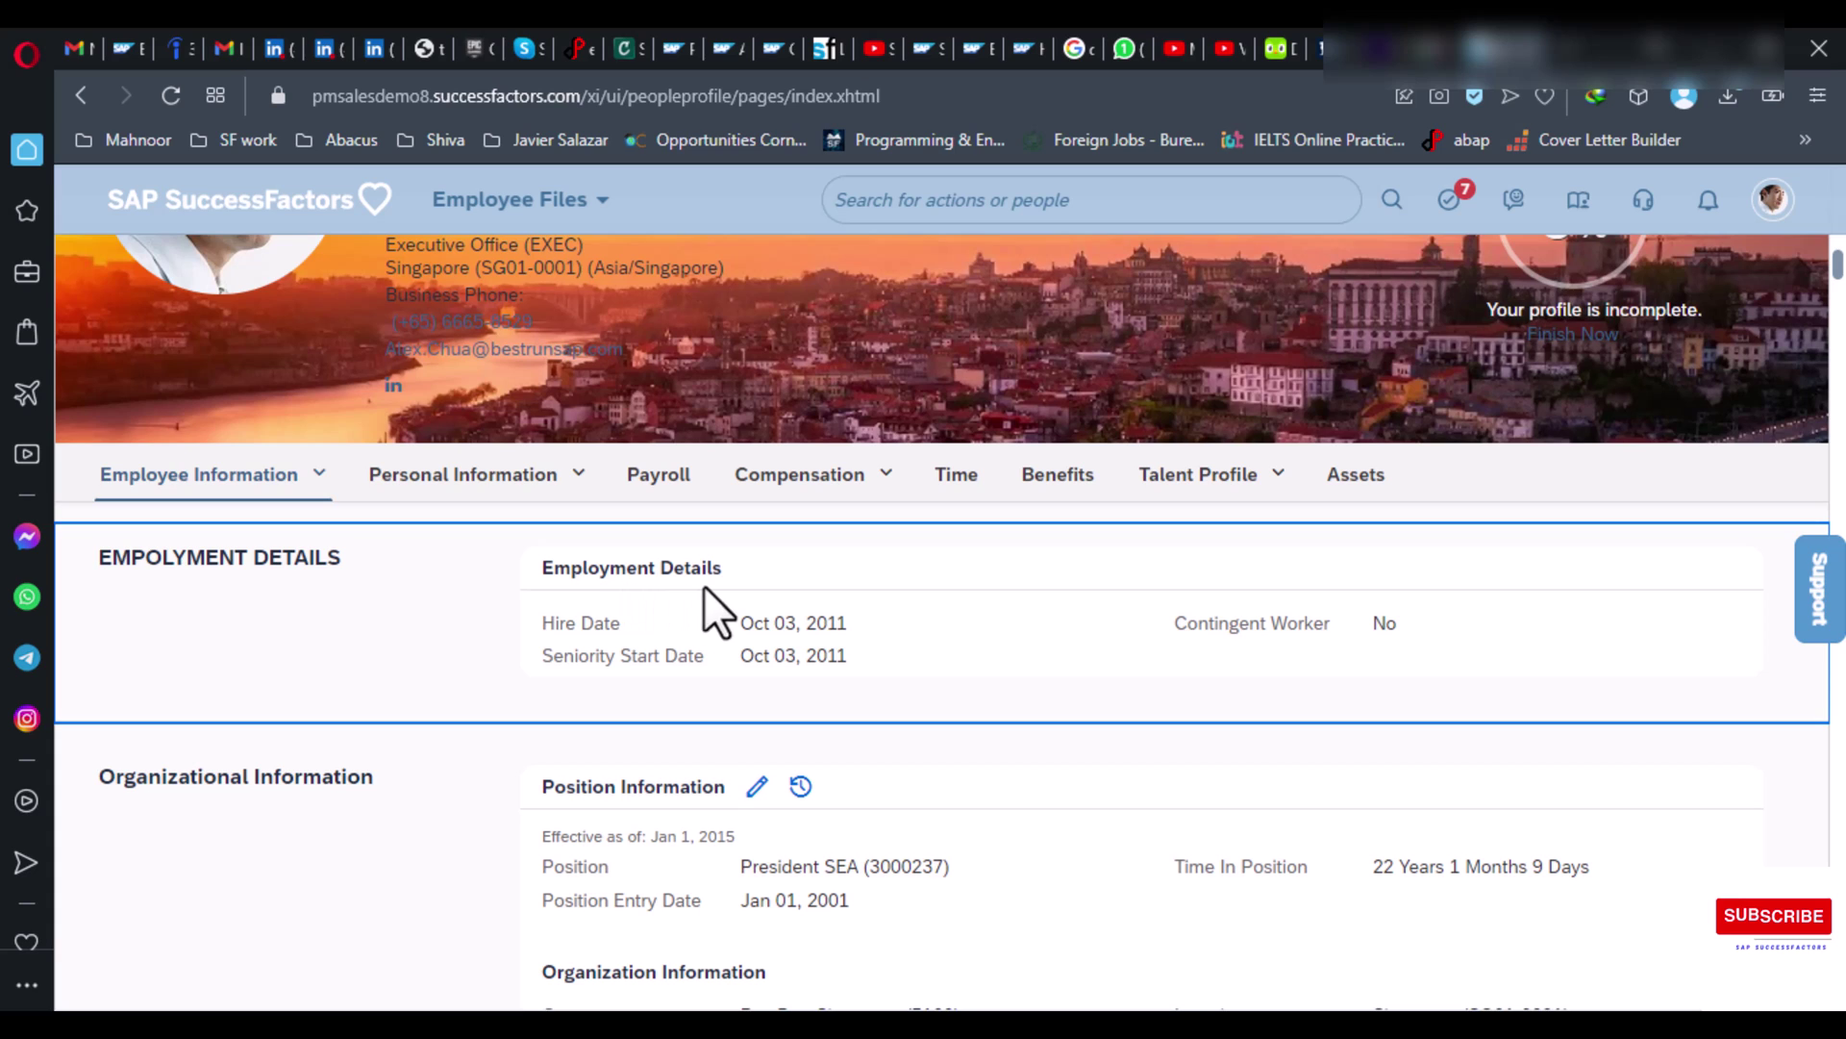
triple_click(588, 623)
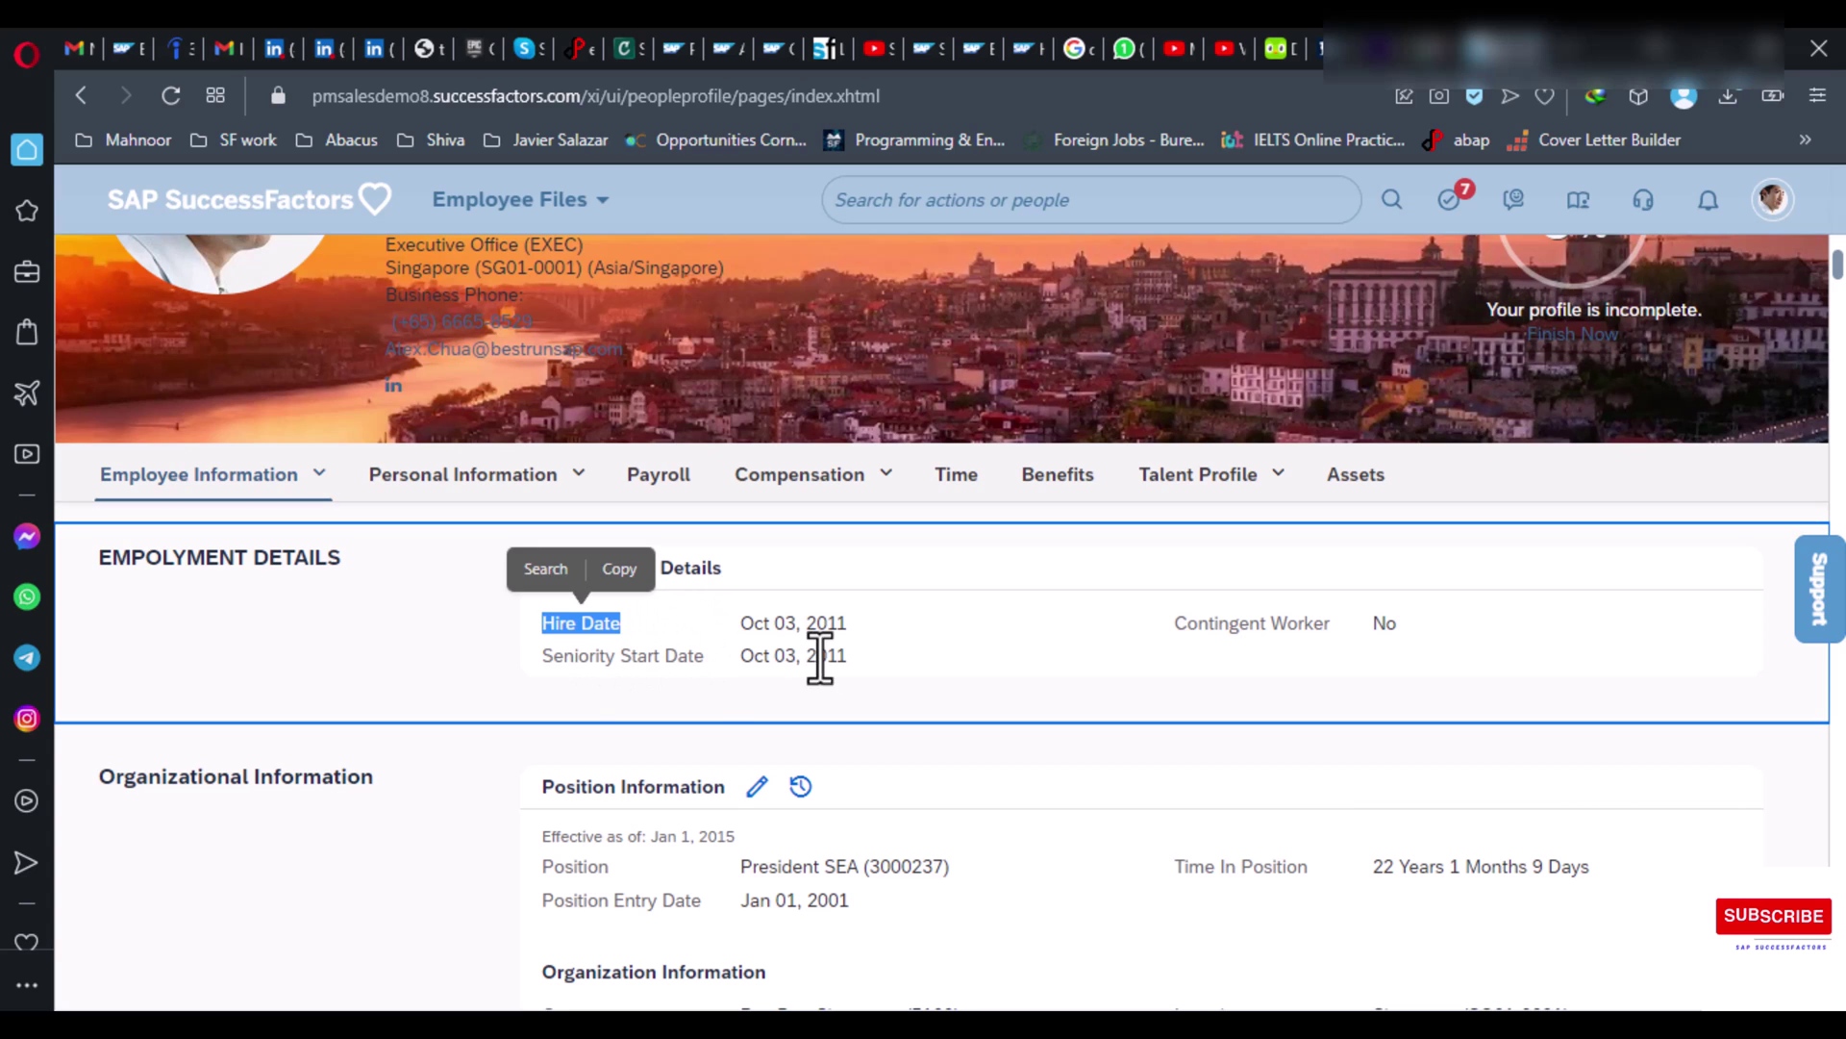
double_click(685, 657)
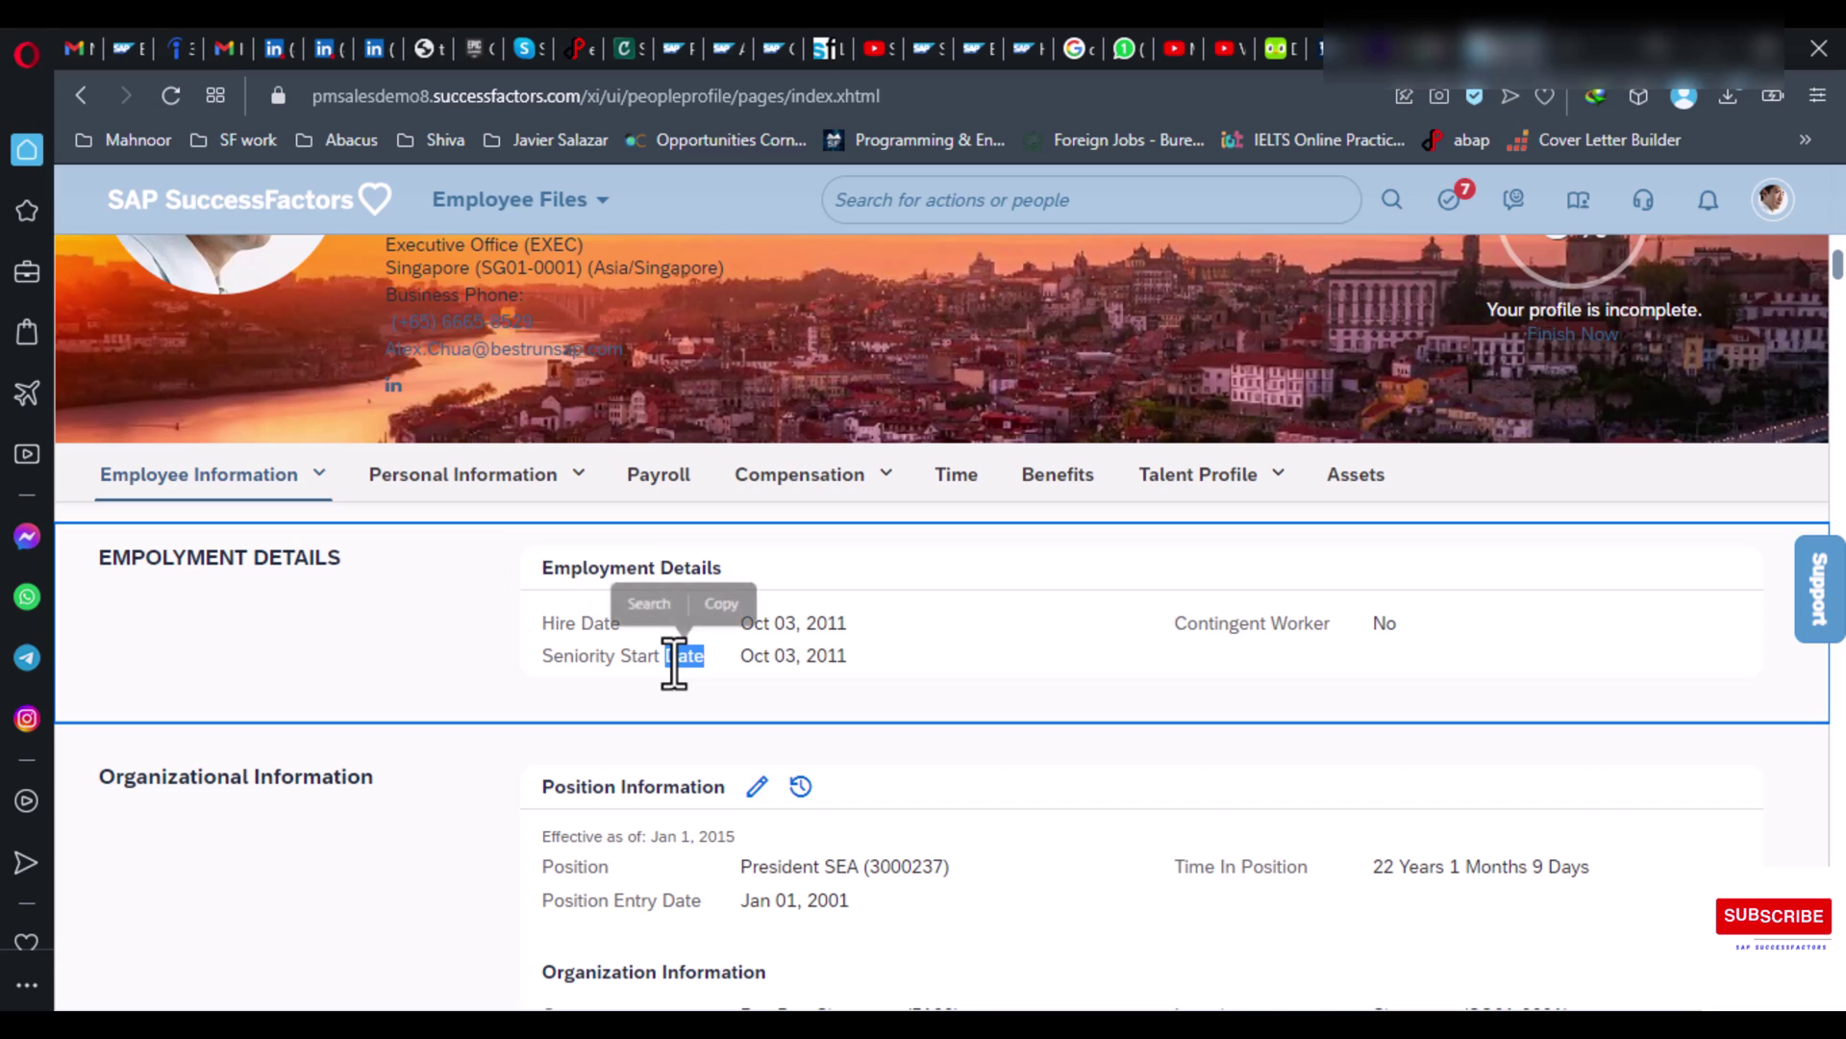
double_click(1312, 627)
scroll(904, 727, "down", 2)
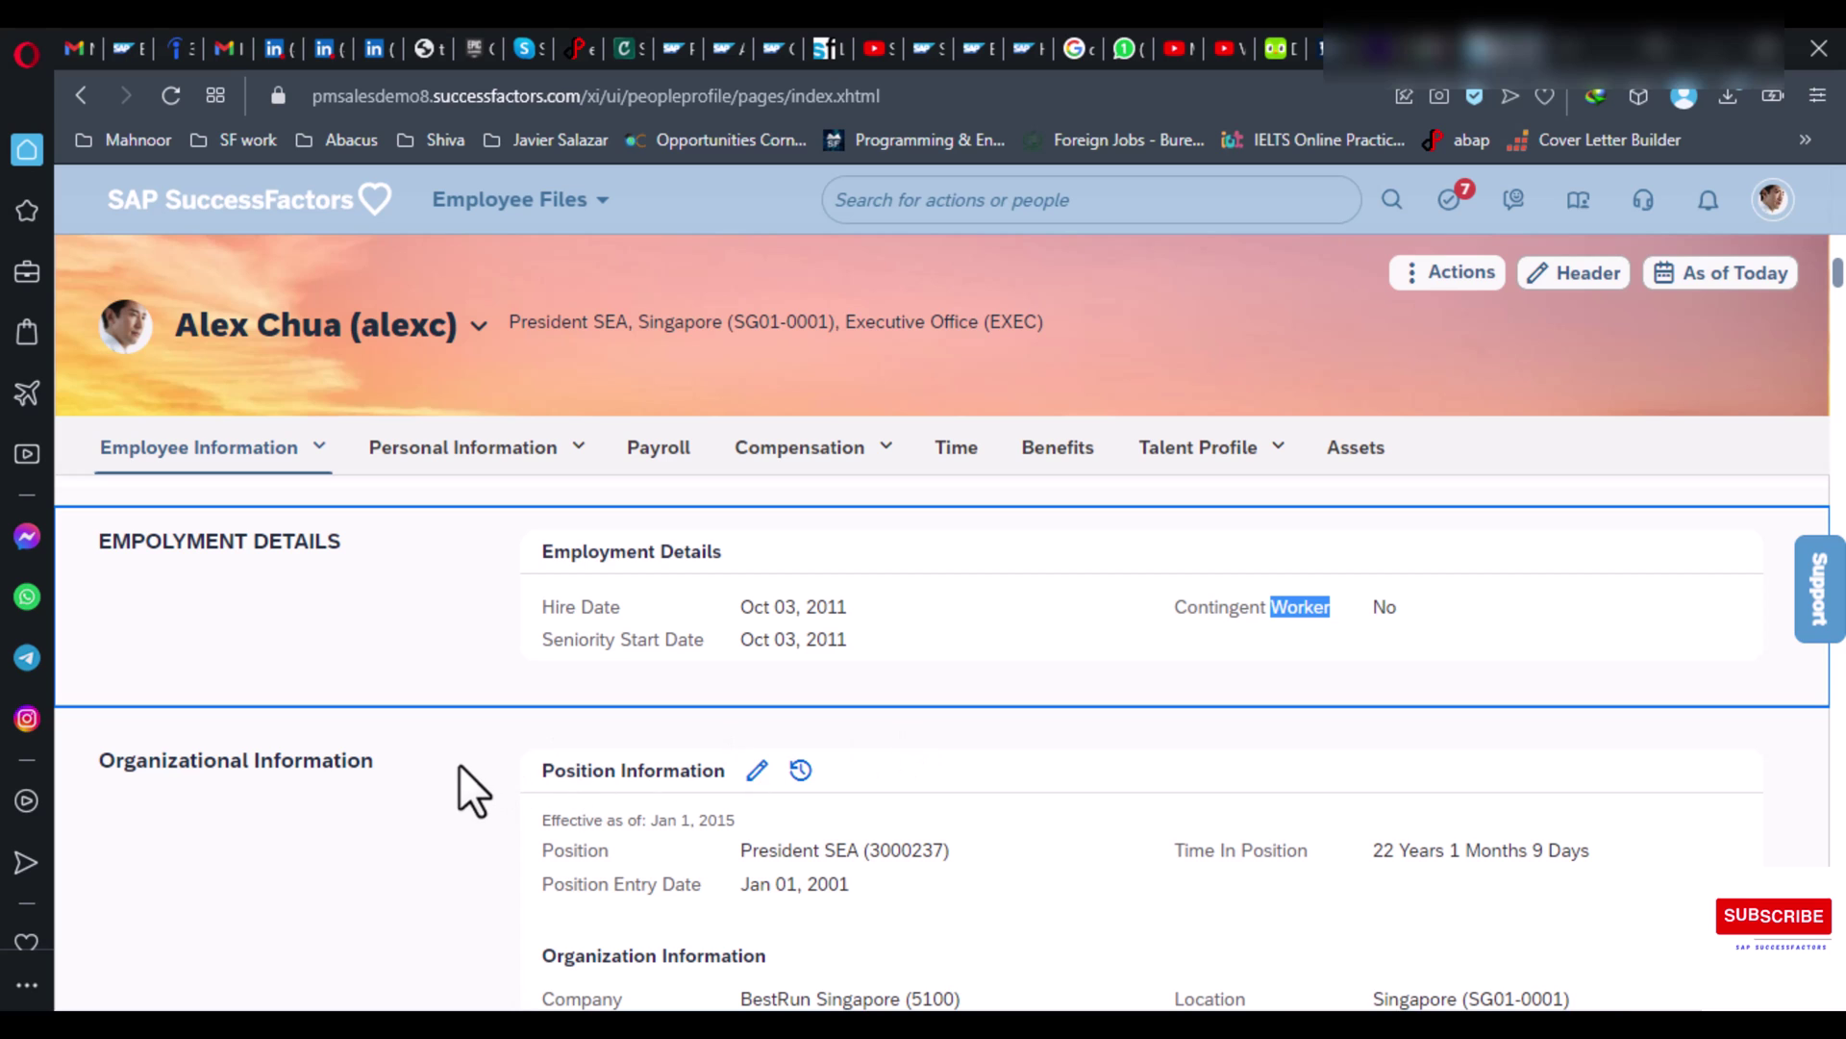
scroll(459, 764, "down", 2)
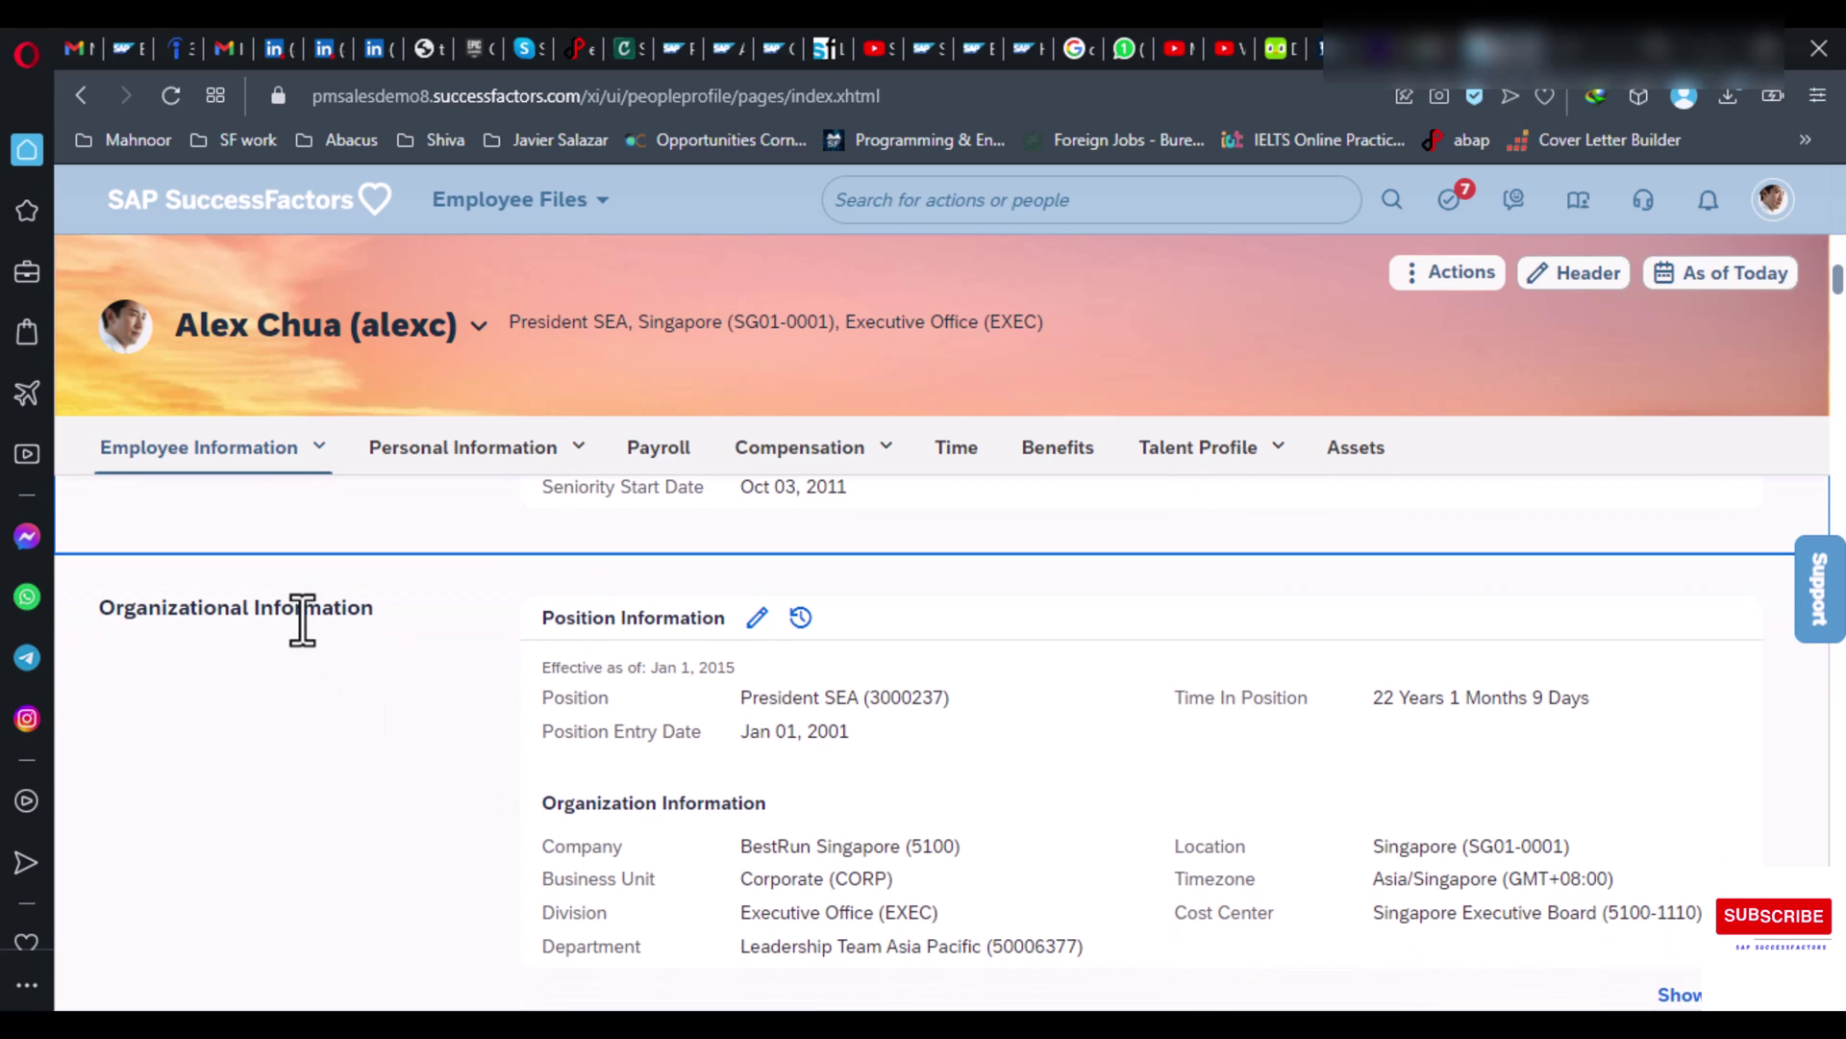
triple_click(302, 607)
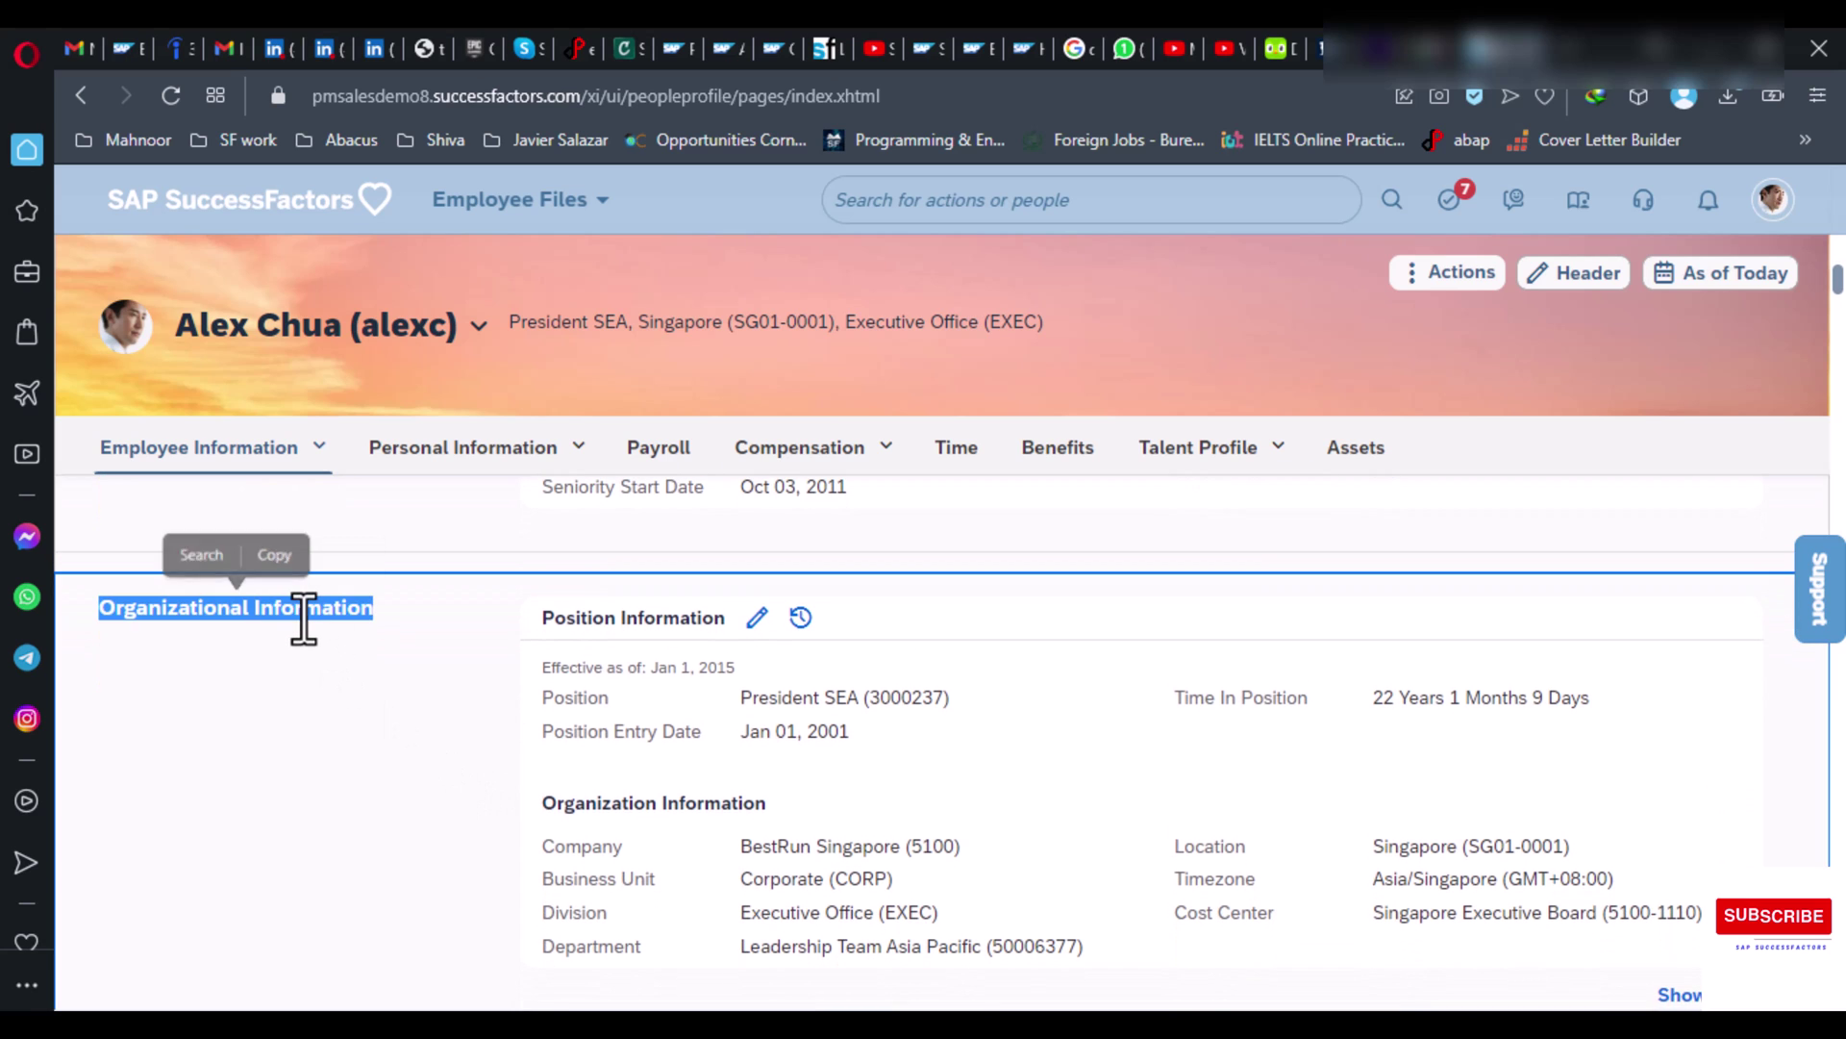
triple_click(605, 620)
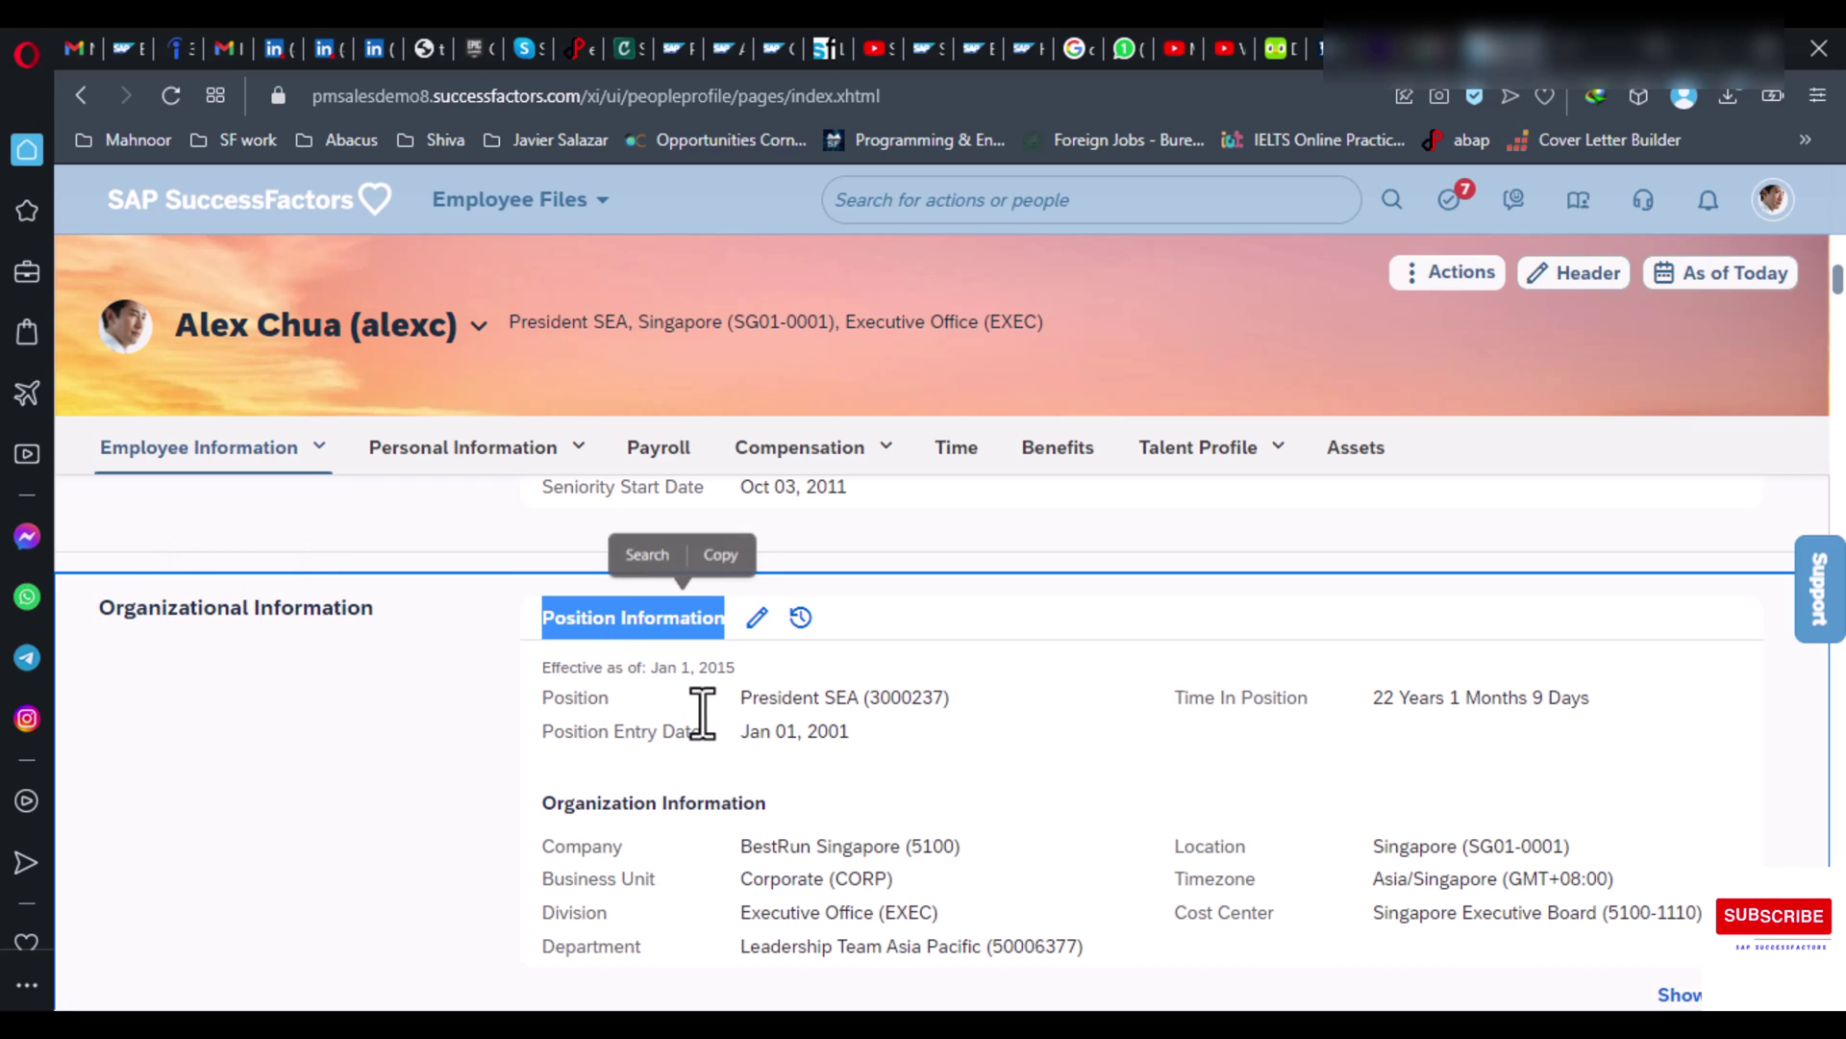
scroll(708, 741, "down", 1)
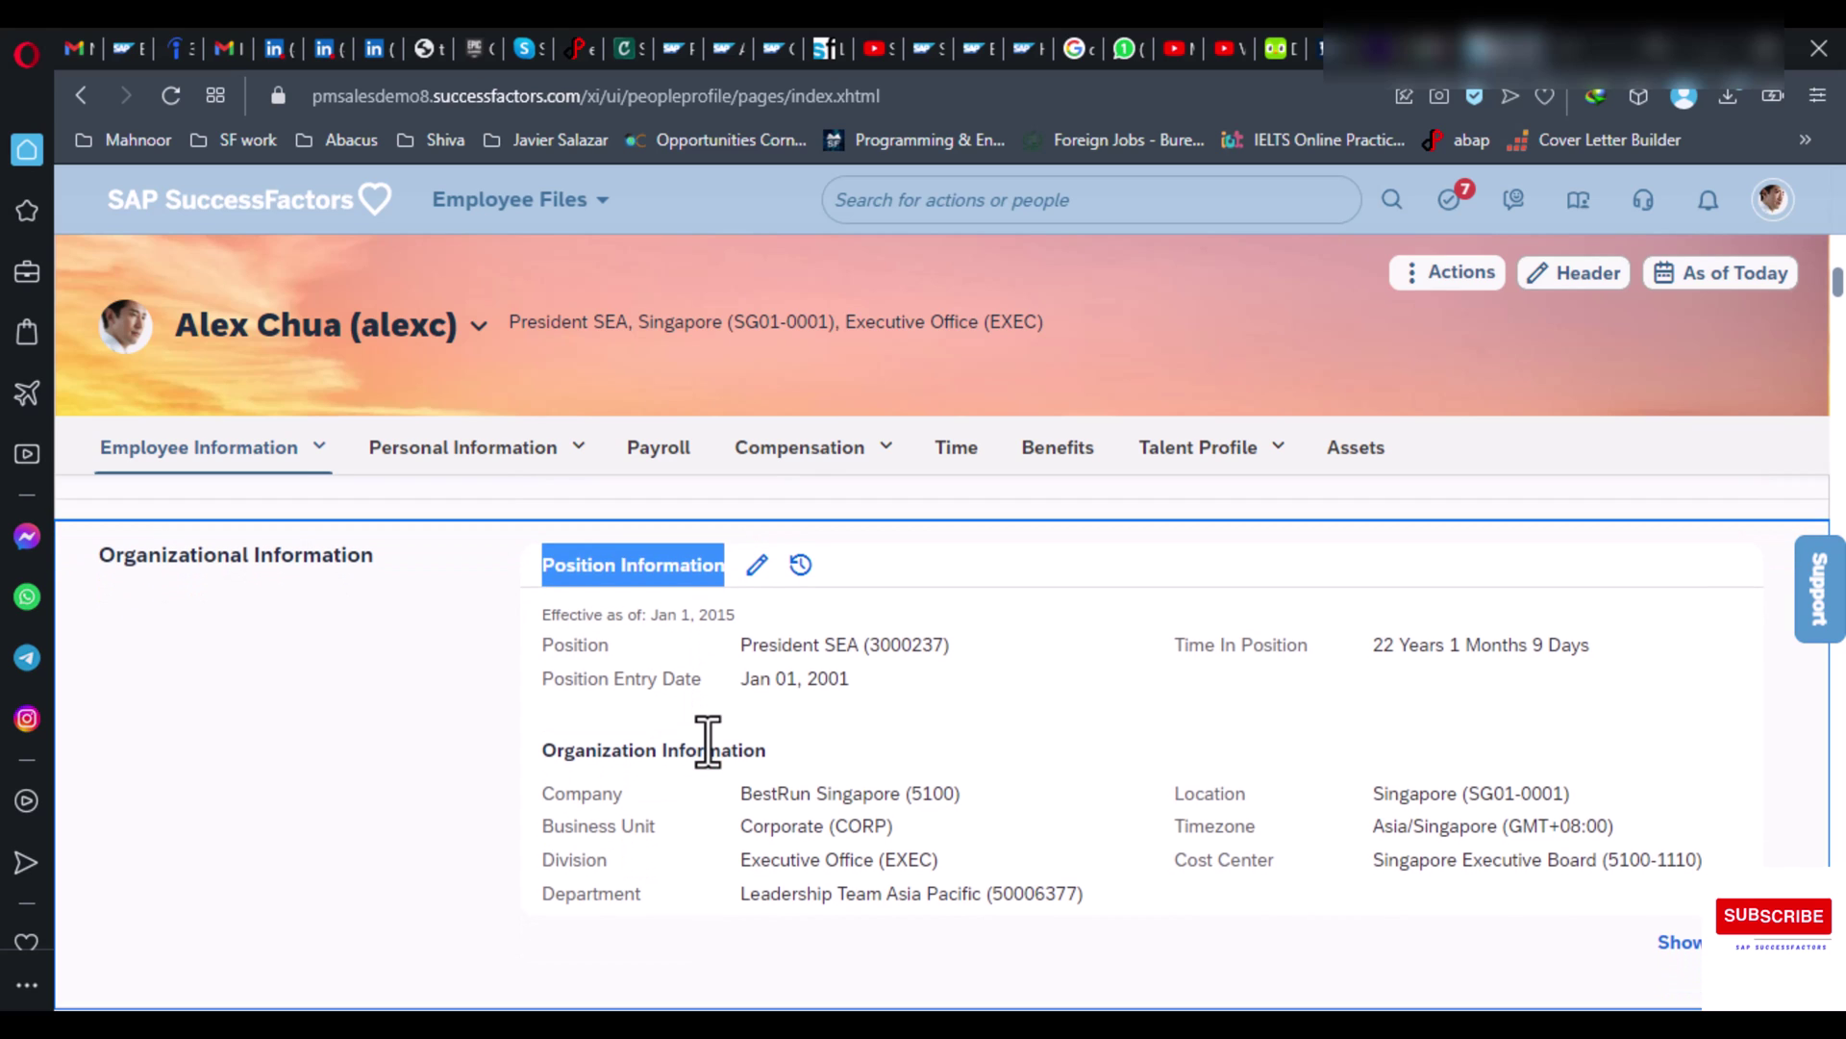
scroll(708, 741, "down", 1)
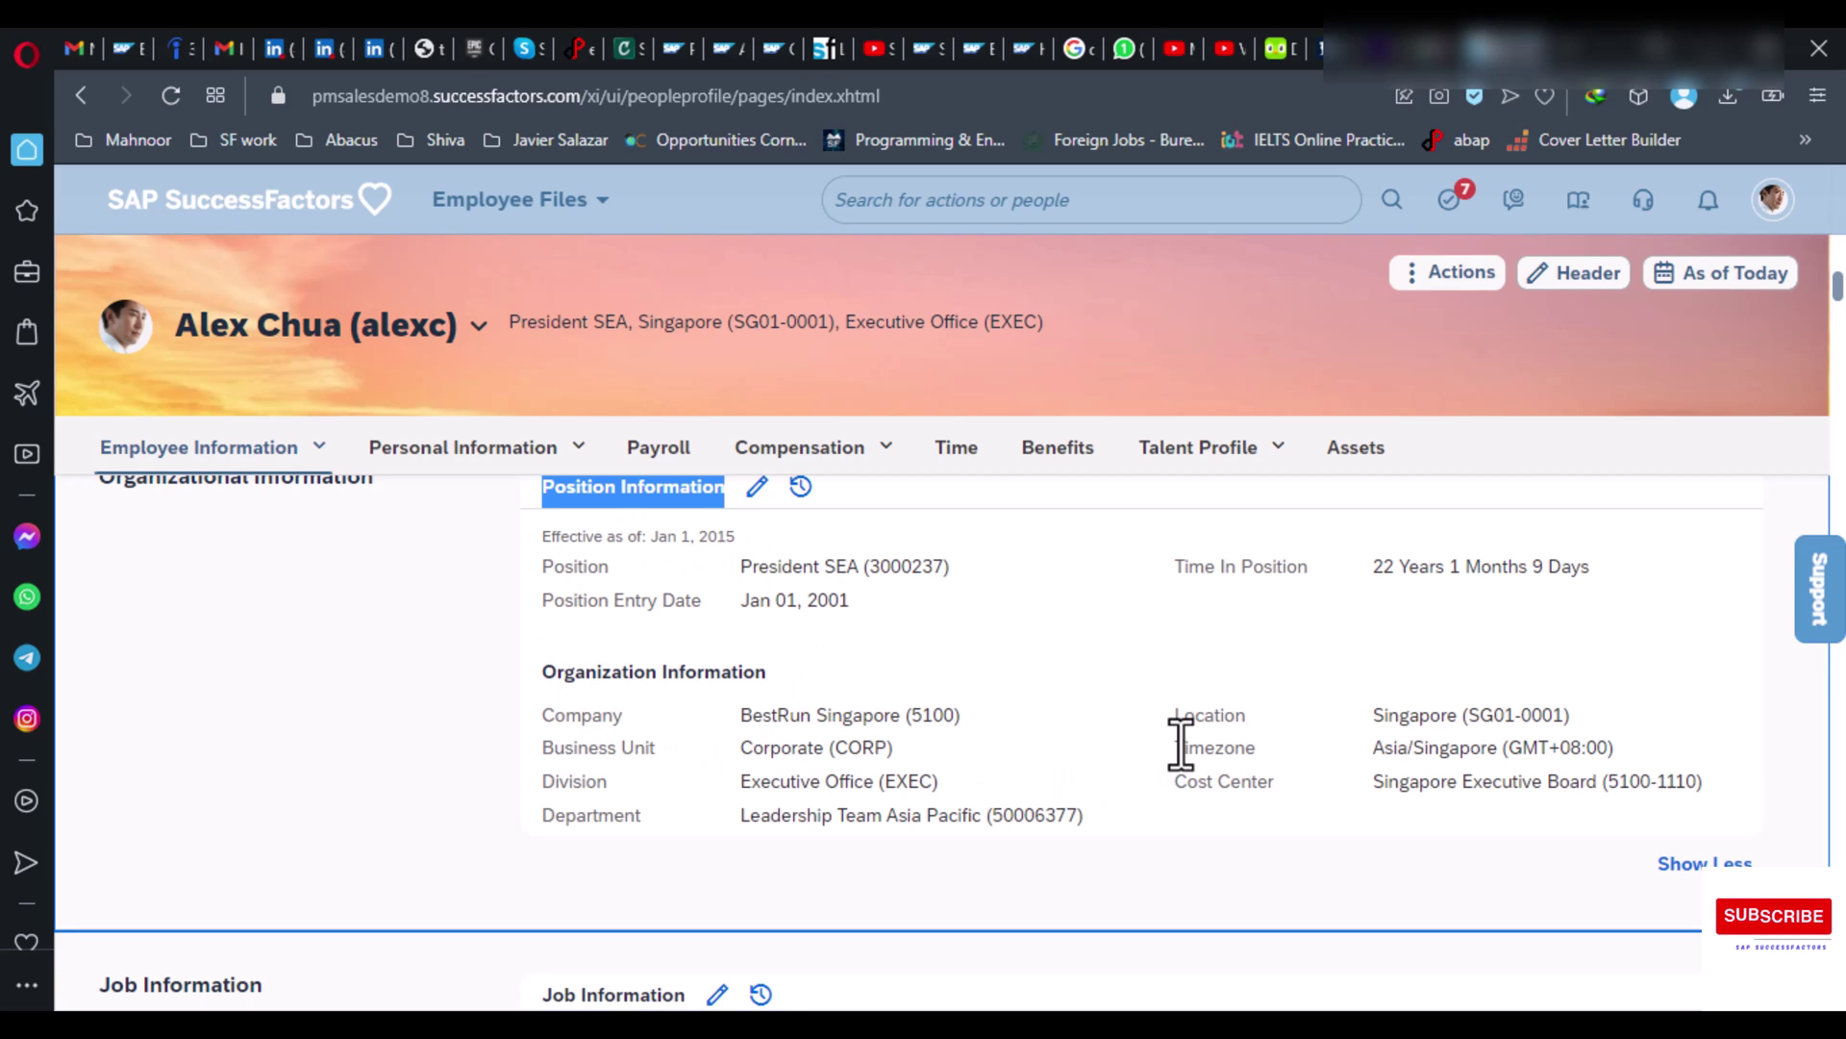
scroll(1208, 750, "down", 1)
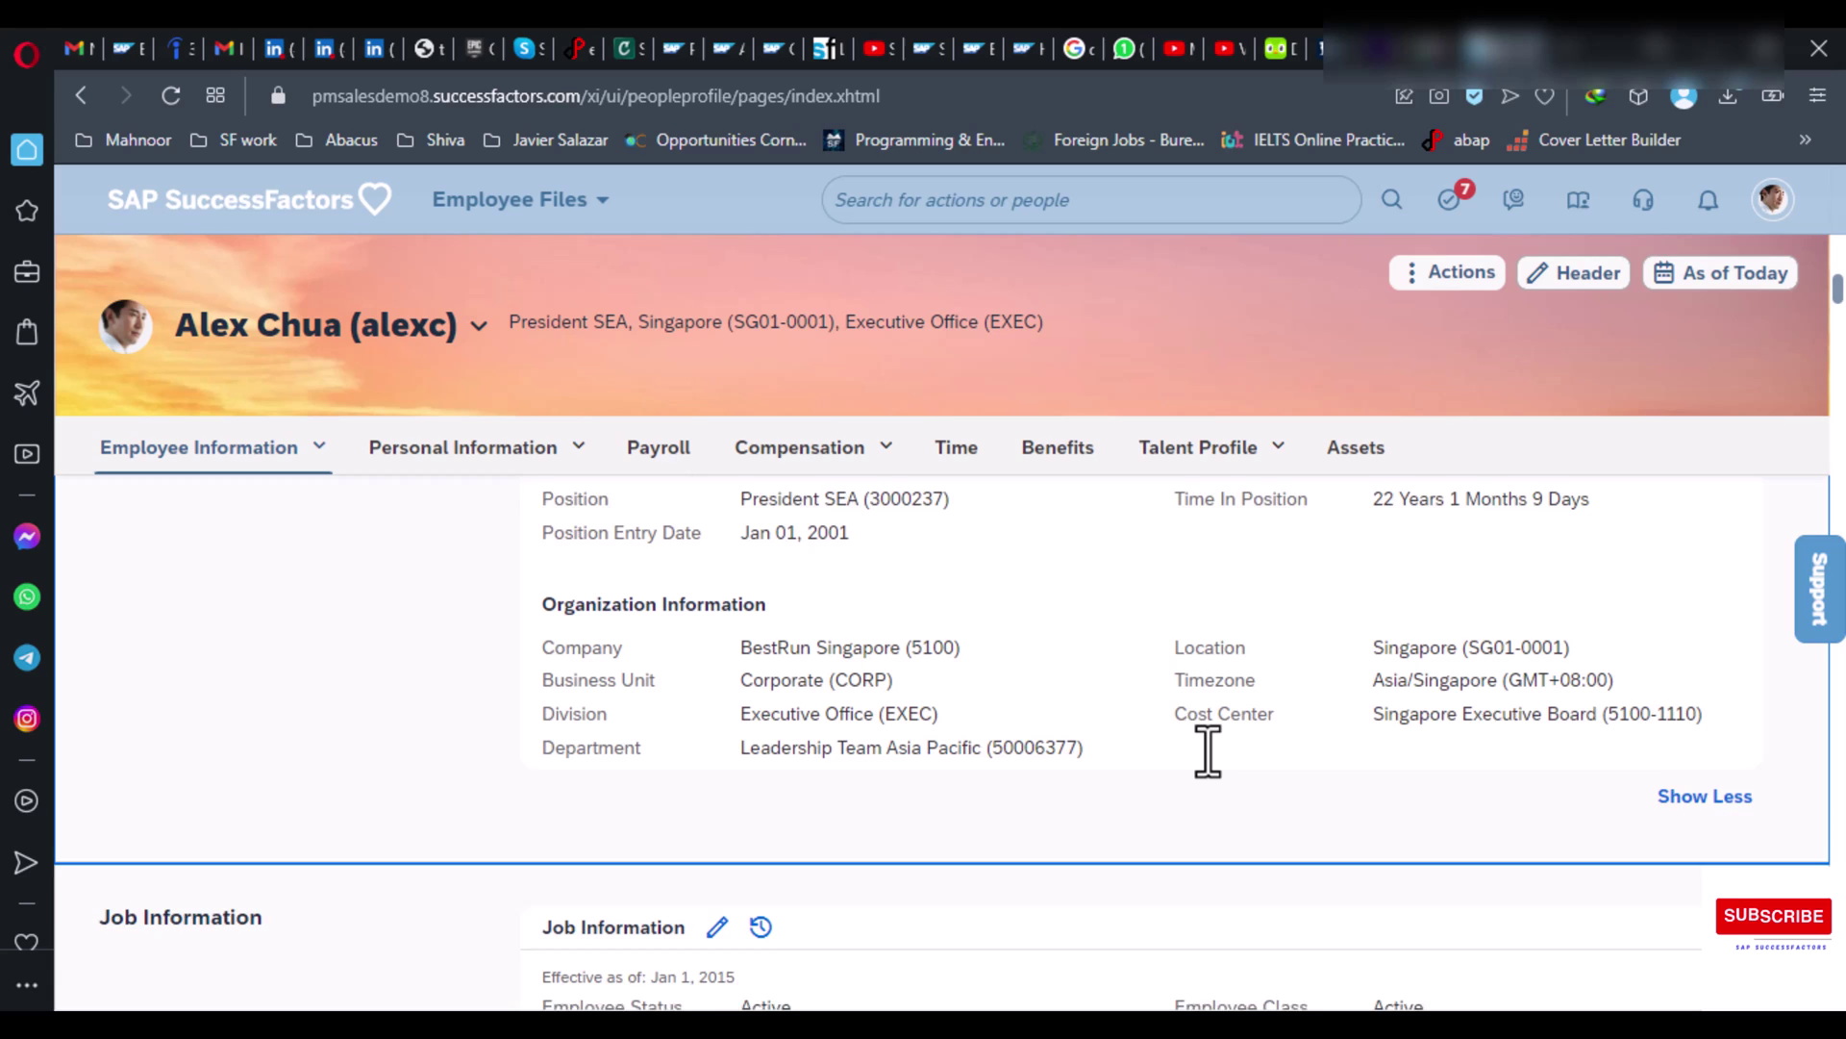
Step: Return to PowerPoint's final slide 13, 'Thank you.'
scroll(1208, 750, "down", 1)
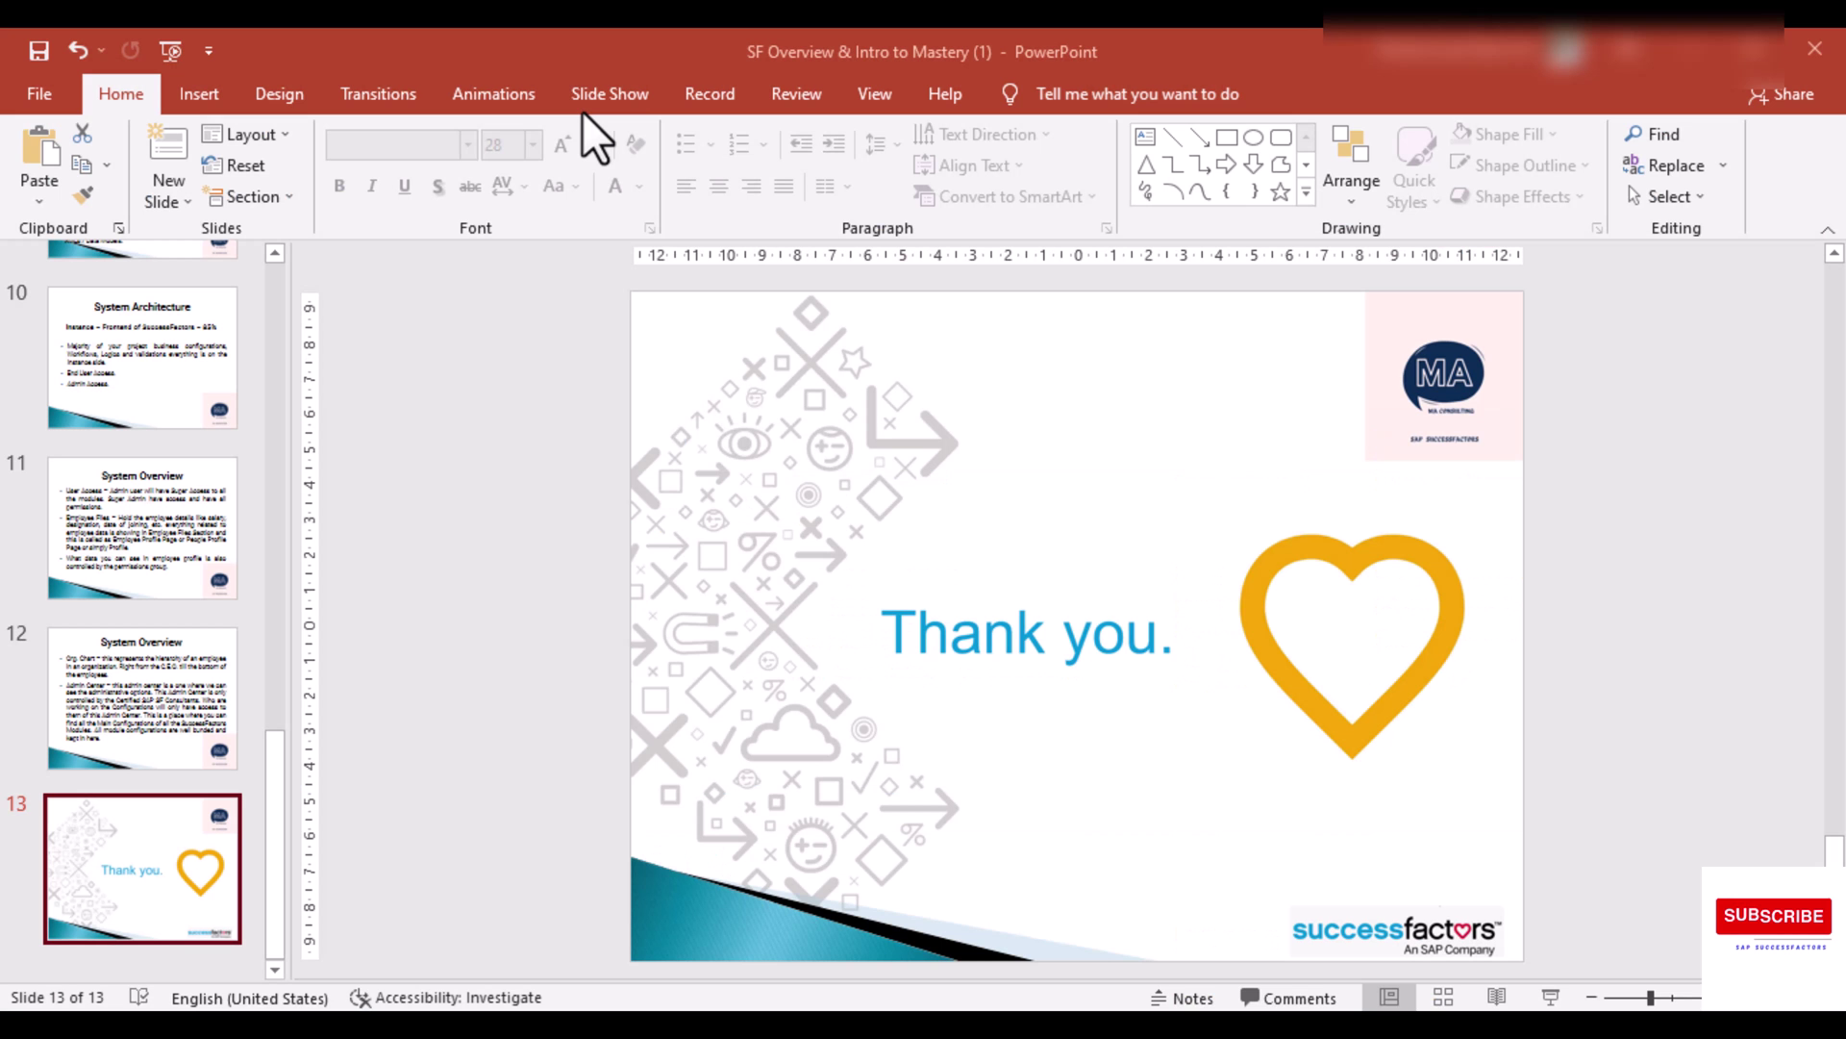